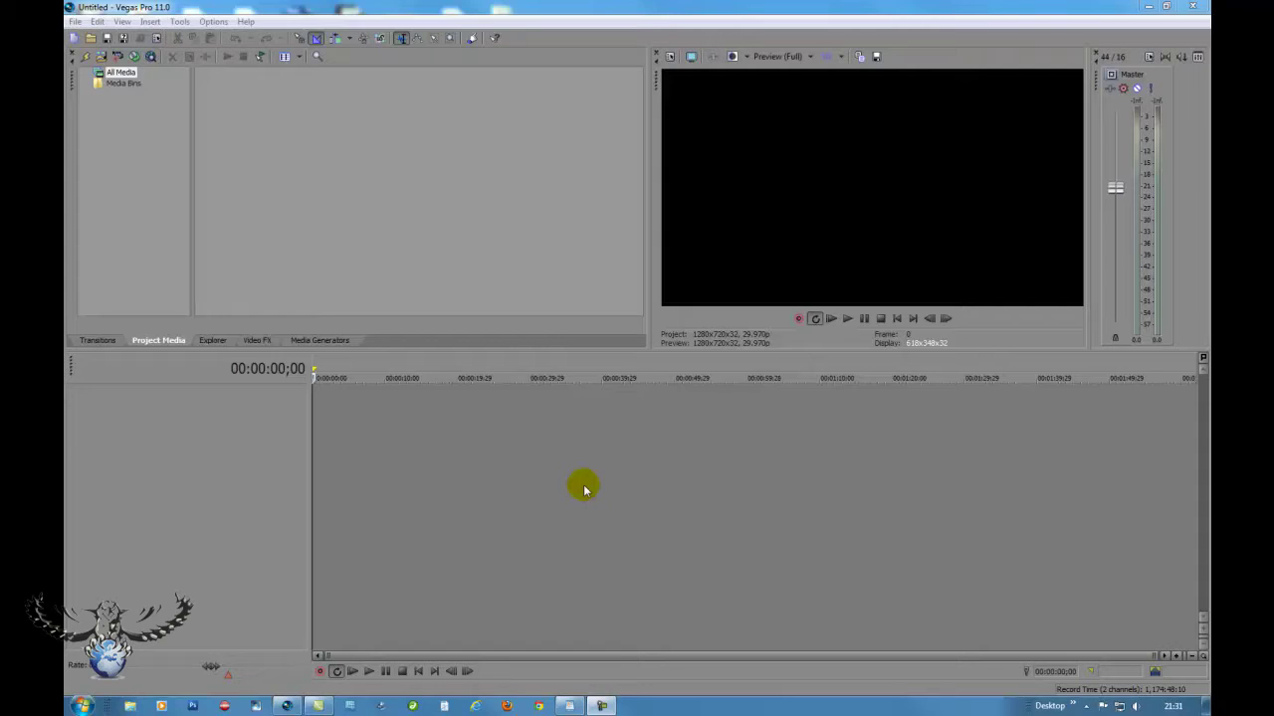
Show the Solid Color generator presets and insert a new video track
click(319, 340)
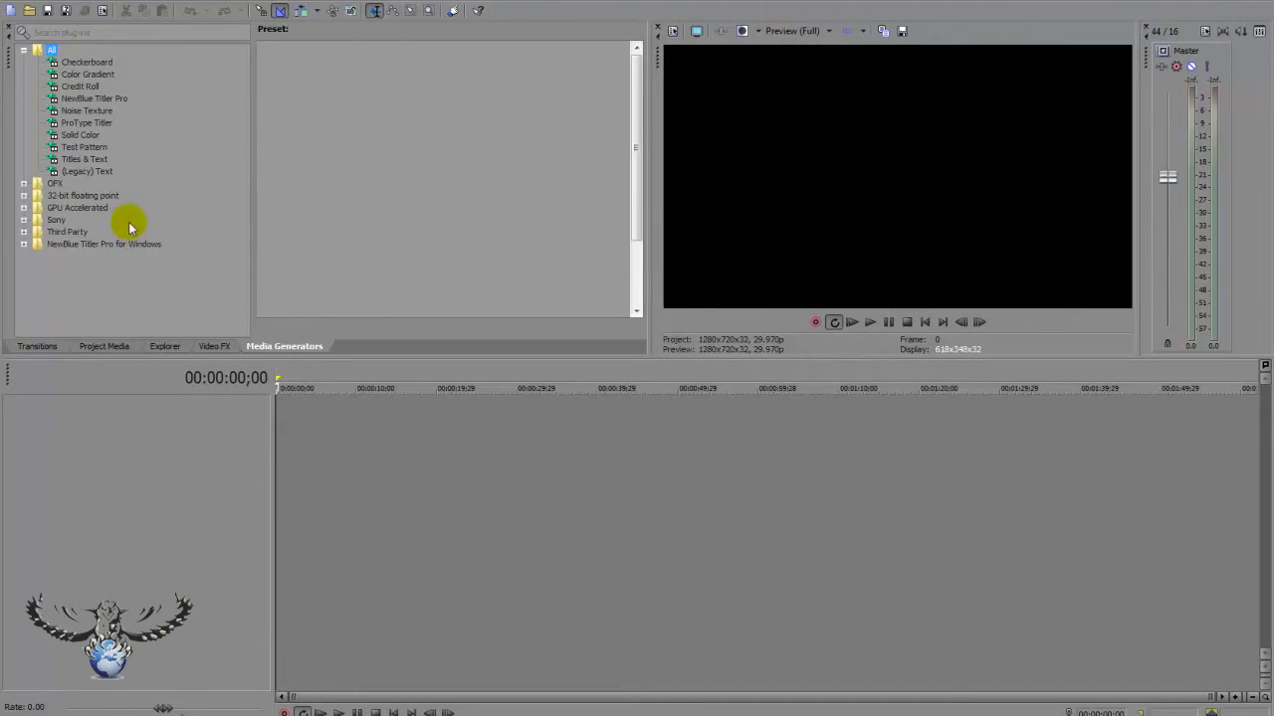
click(80, 136)
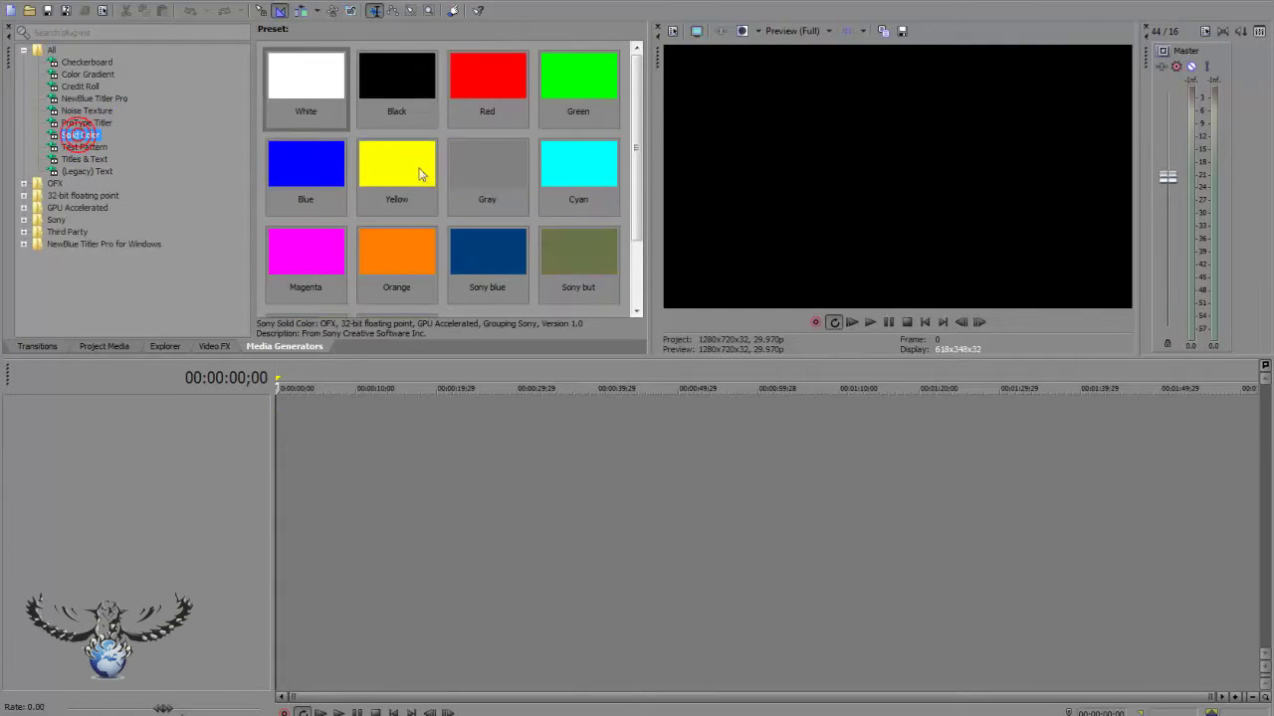
right_click(338, 423)
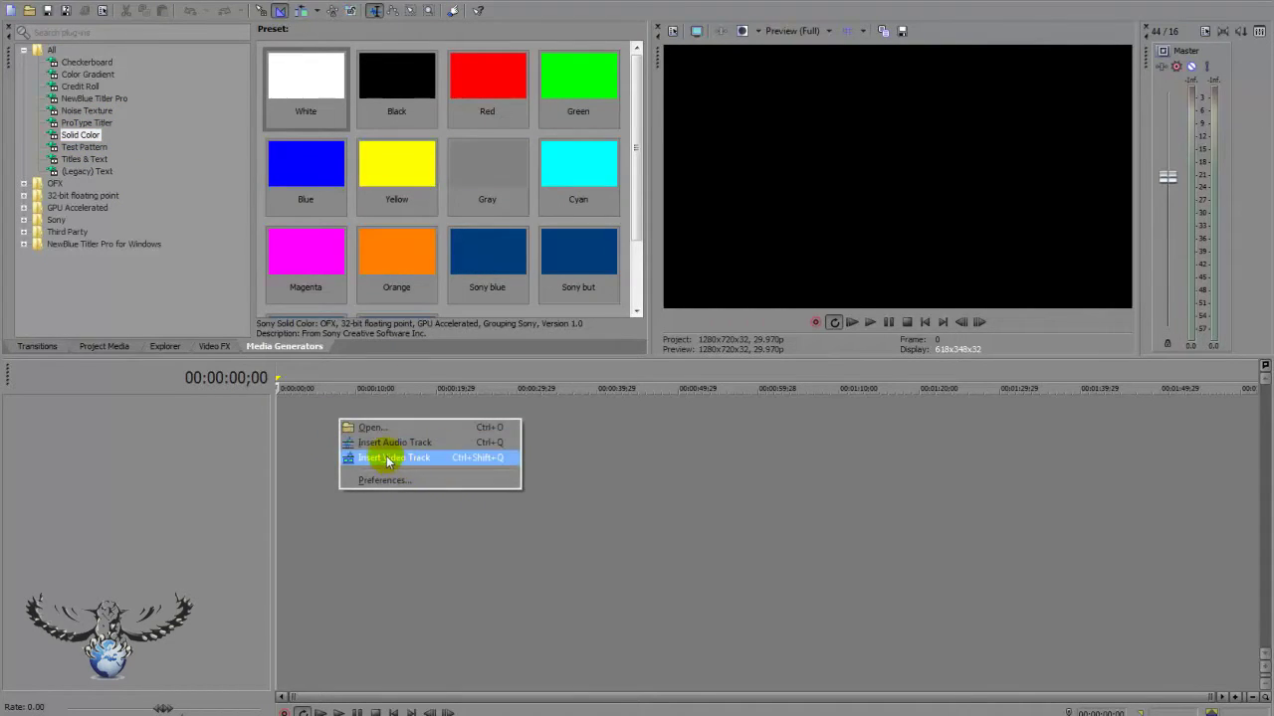
click(388, 463)
Duplicate the video track three times so there are four empty tracks
right_click(391, 435)
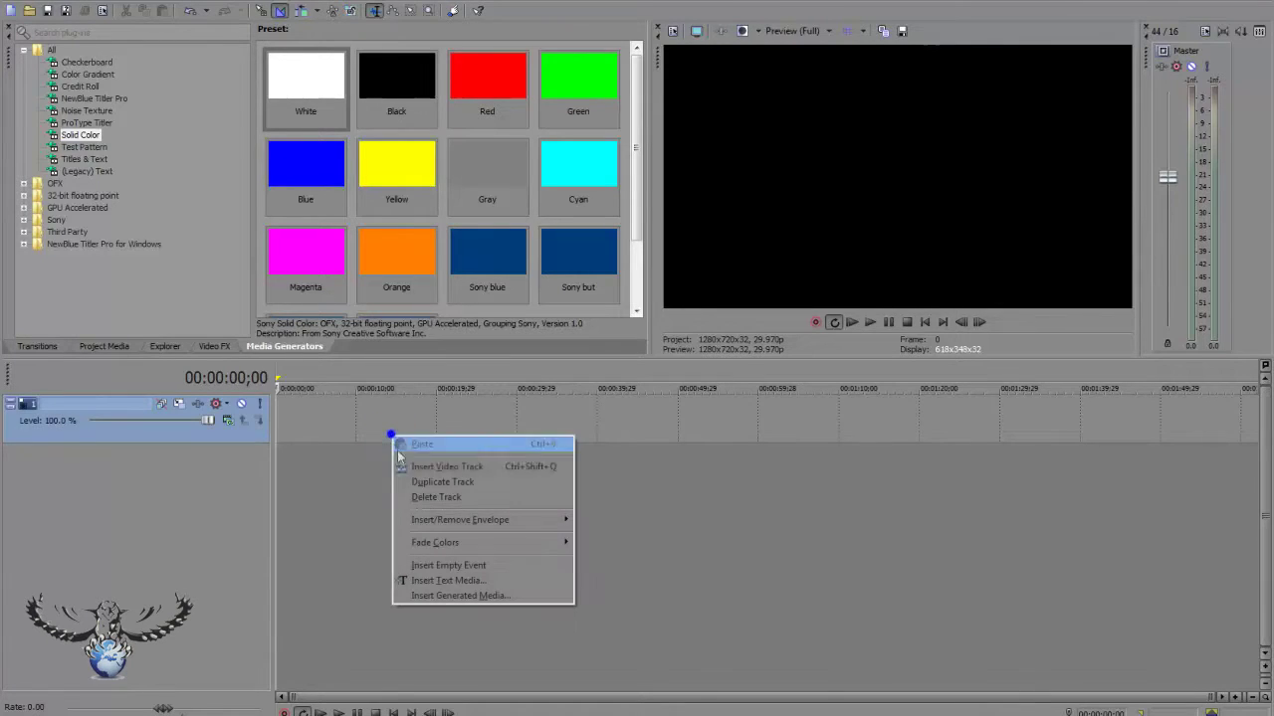
click(413, 485)
right_click(399, 483)
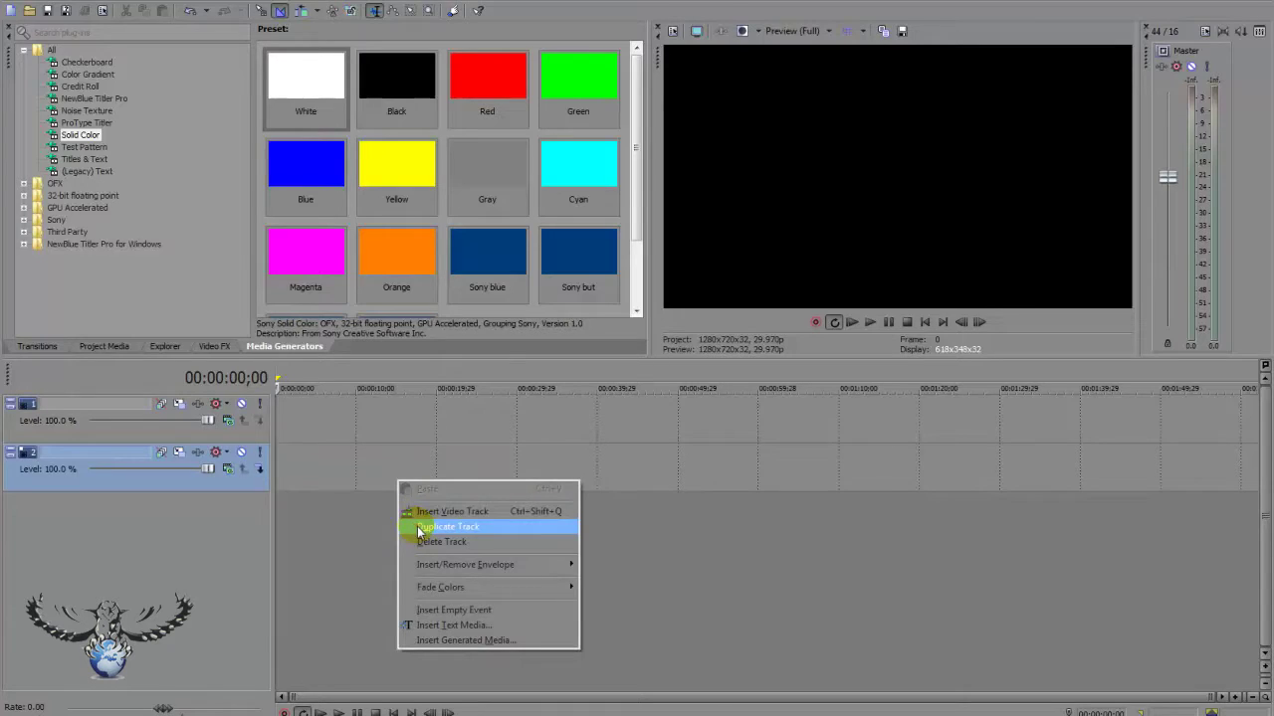
click(415, 526)
right_click(395, 509)
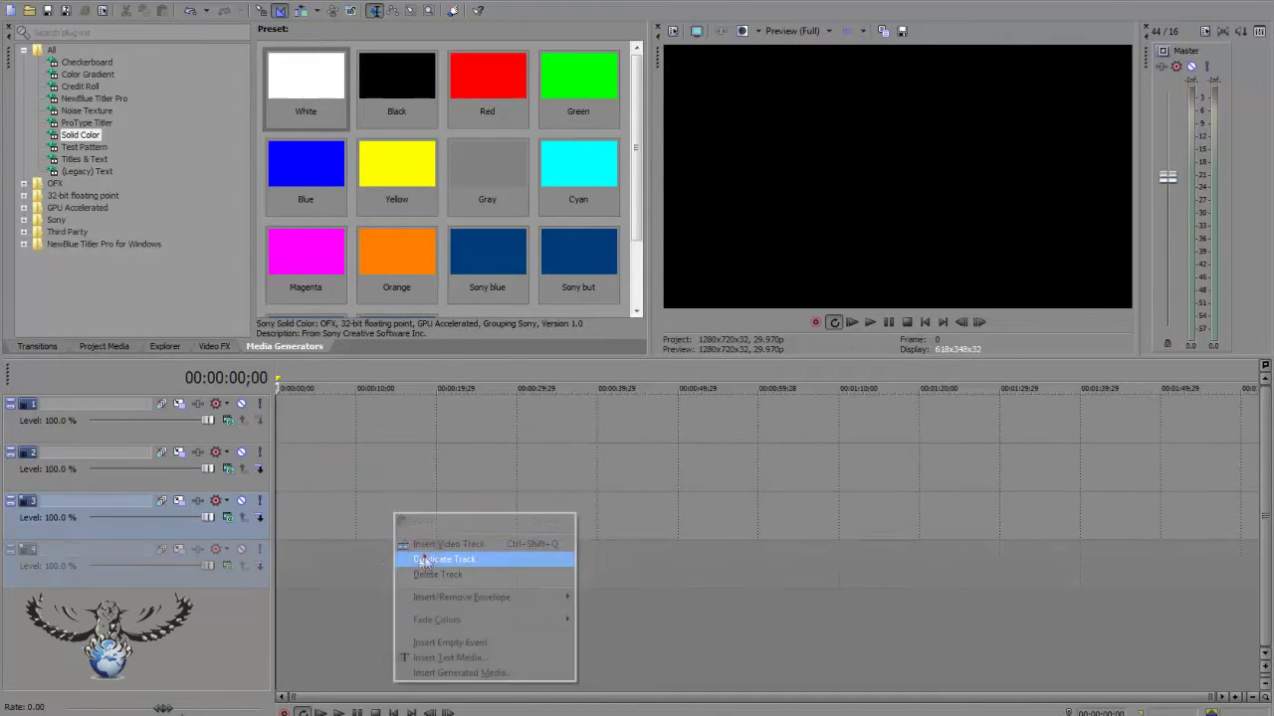
click(418, 554)
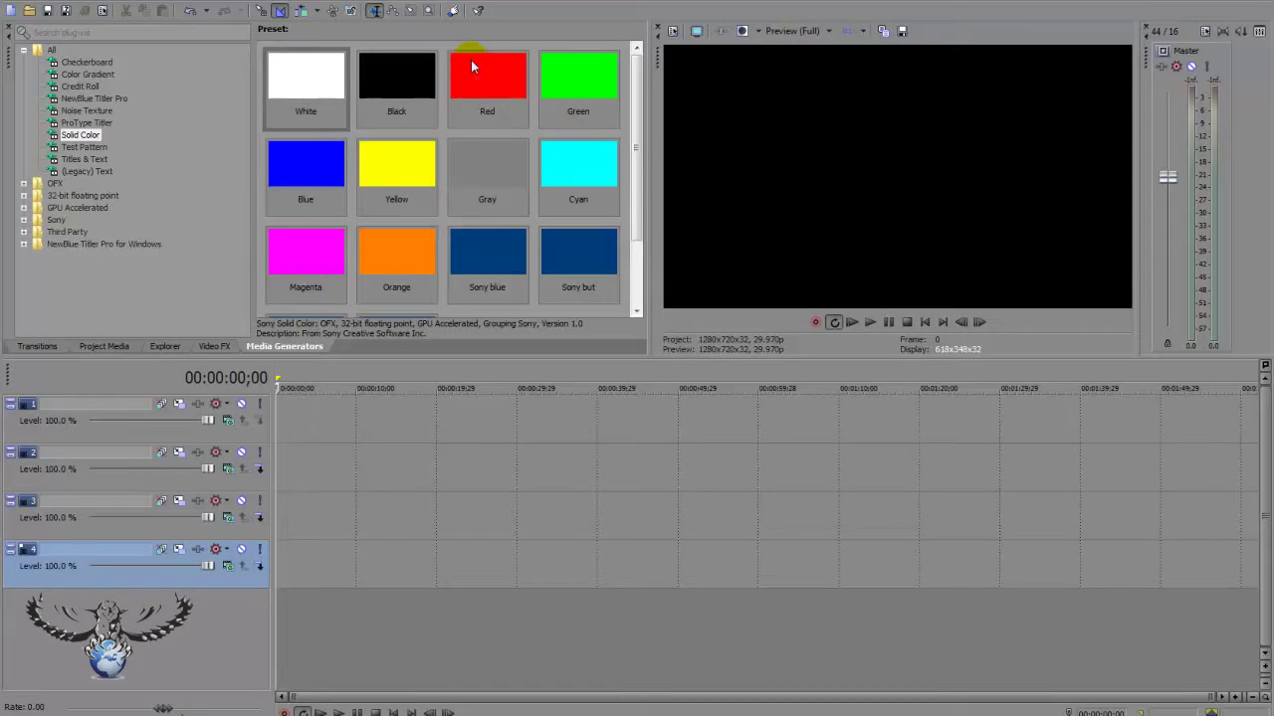
Place a Red solid-colour clip at the start of track 2
drag(472, 65, 369, 380)
key(alt+F4)
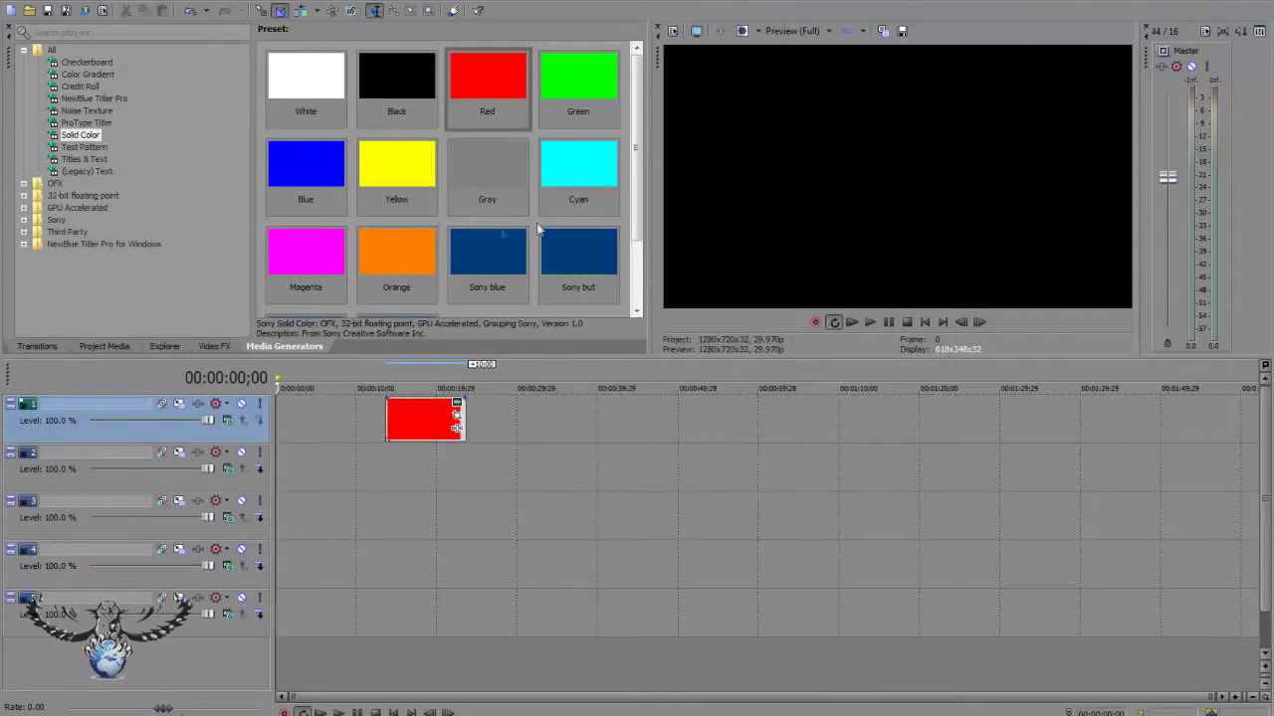
drag(432, 418, 335, 468)
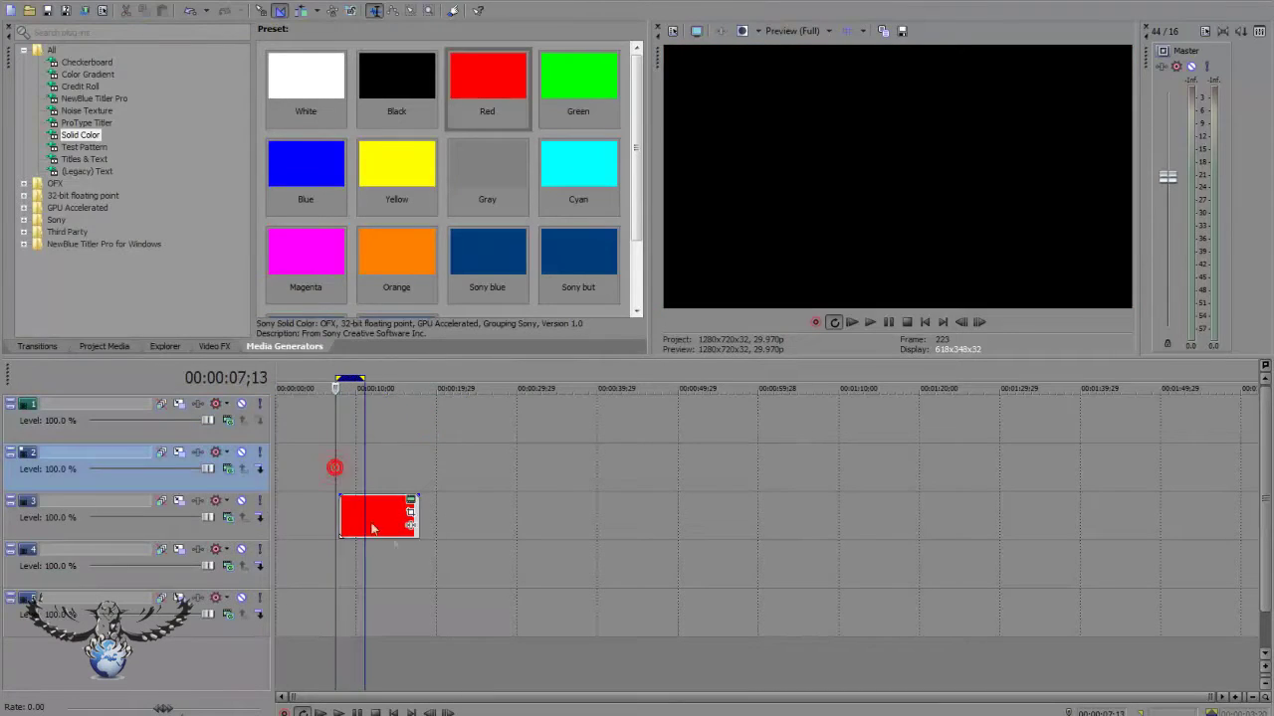
drag(378, 515, 316, 467)
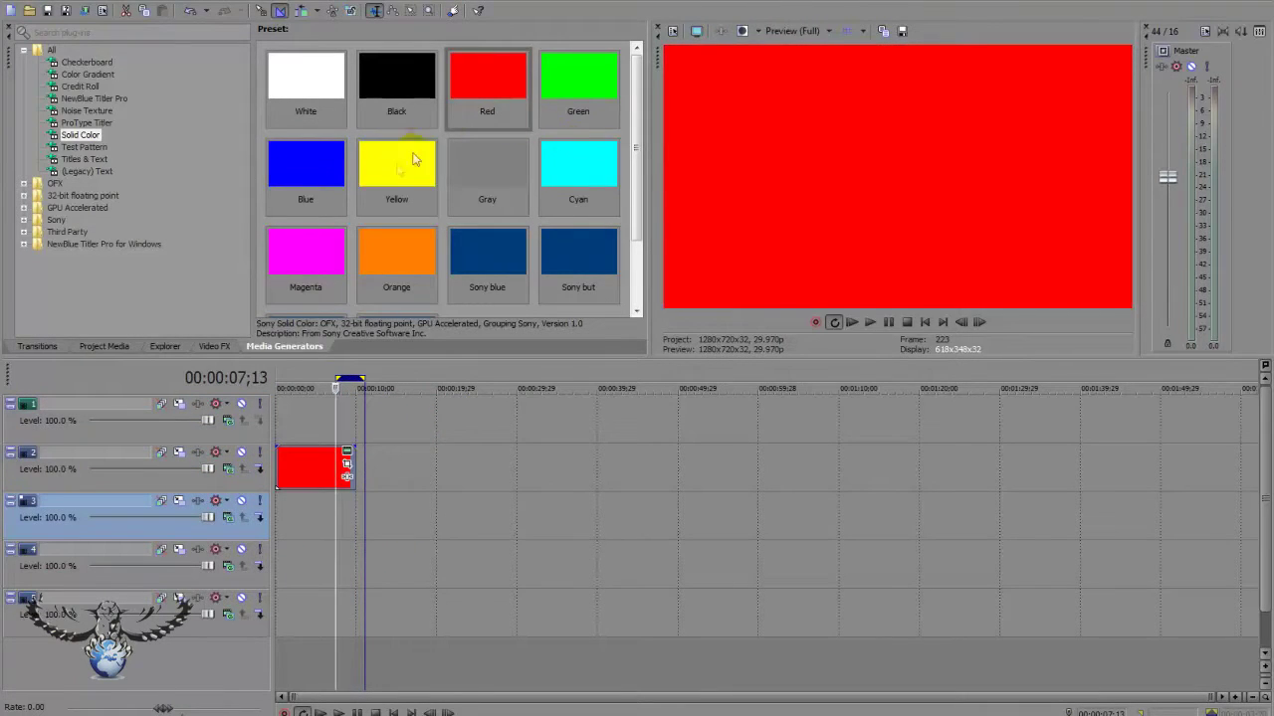
Add a Blue clip on track 3 and a Yellow clip on track 4
drag(314, 159, 294, 521)
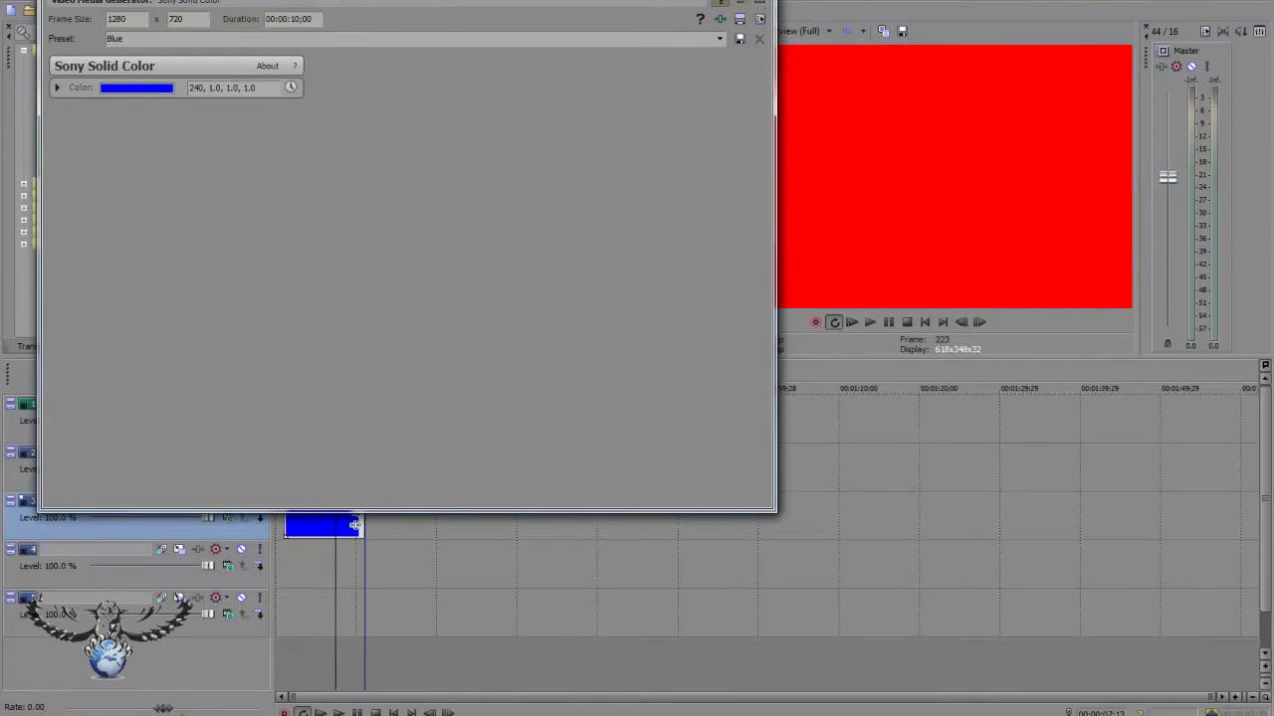
click(758, 5)
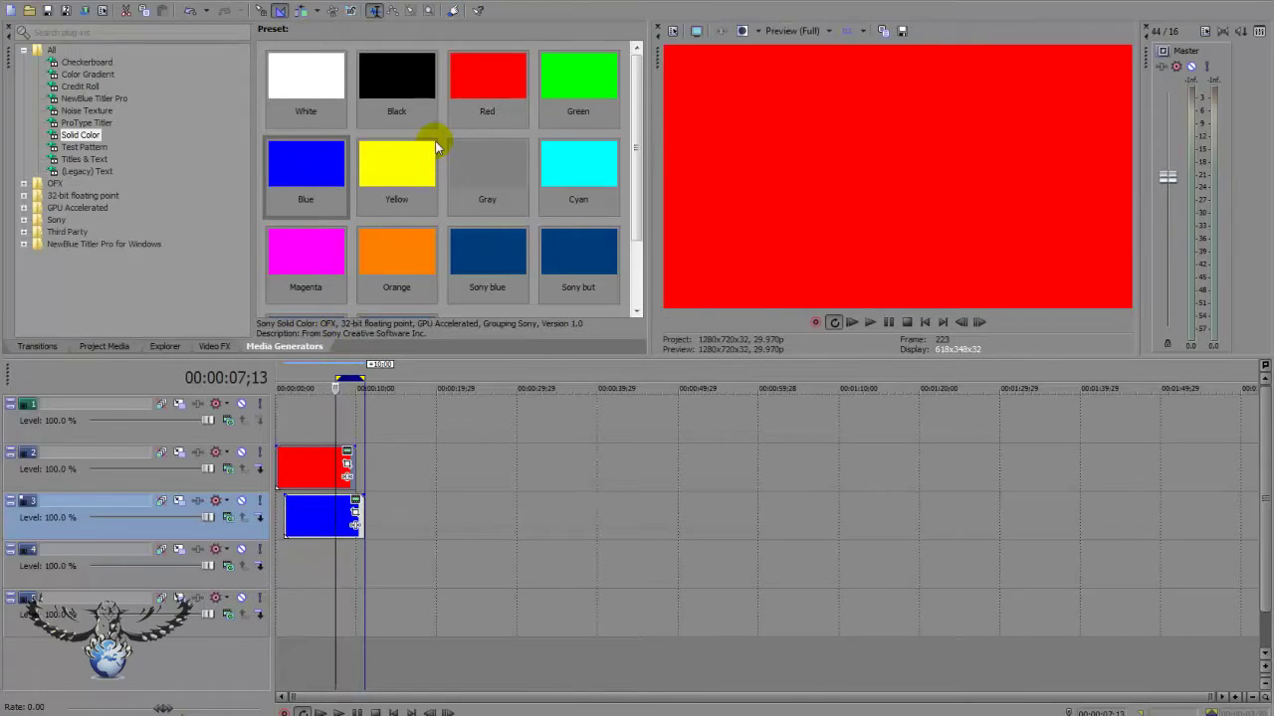
drag(383, 164, 382, 589)
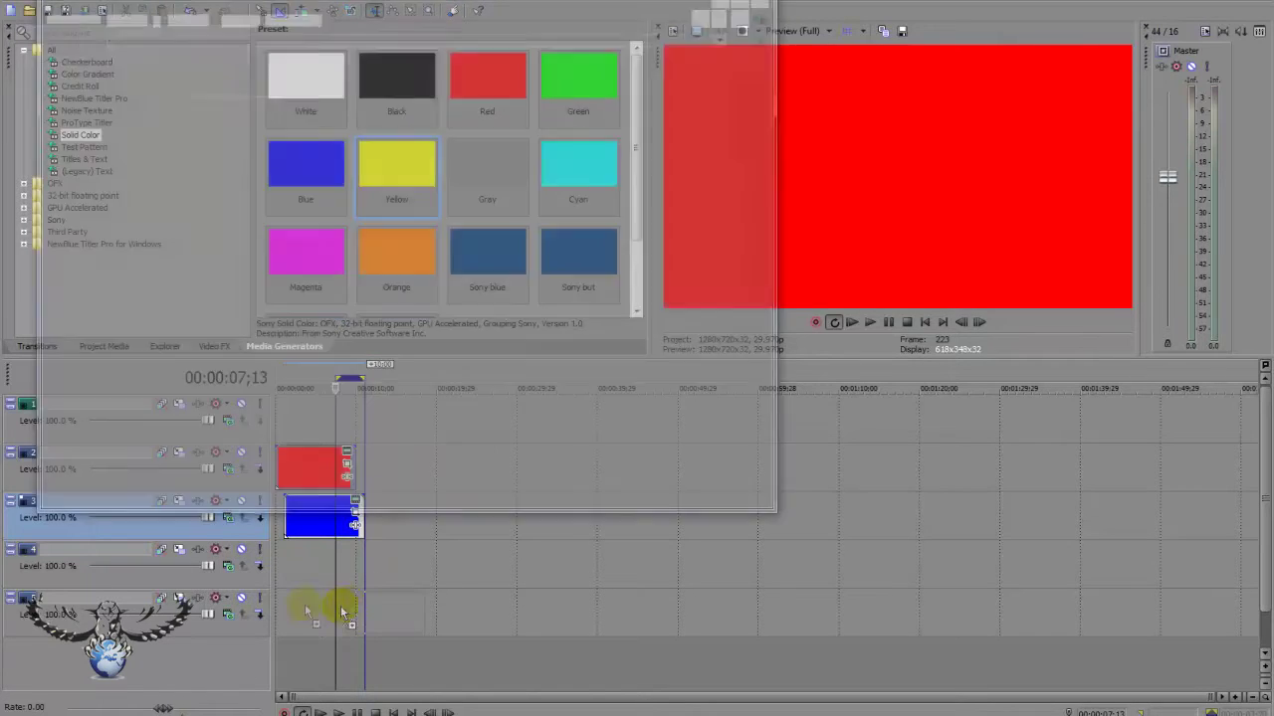
click(296, 591)
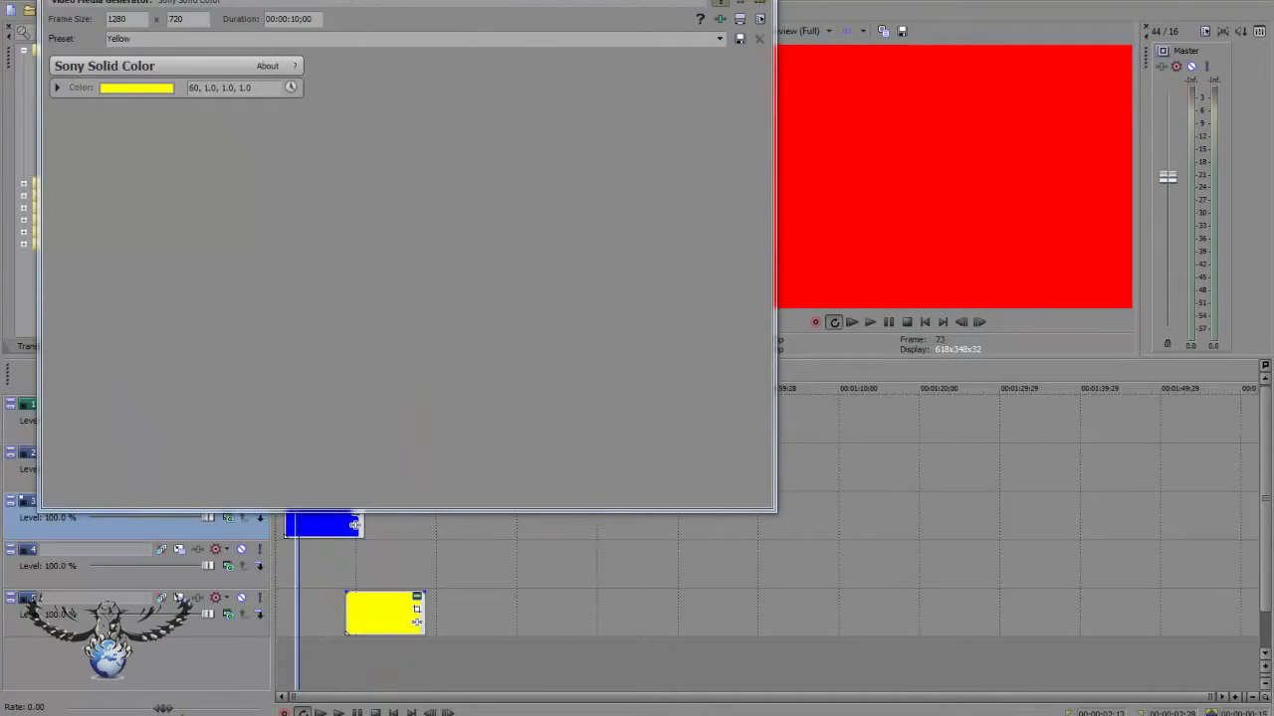
drag(373, 617, 376, 607)
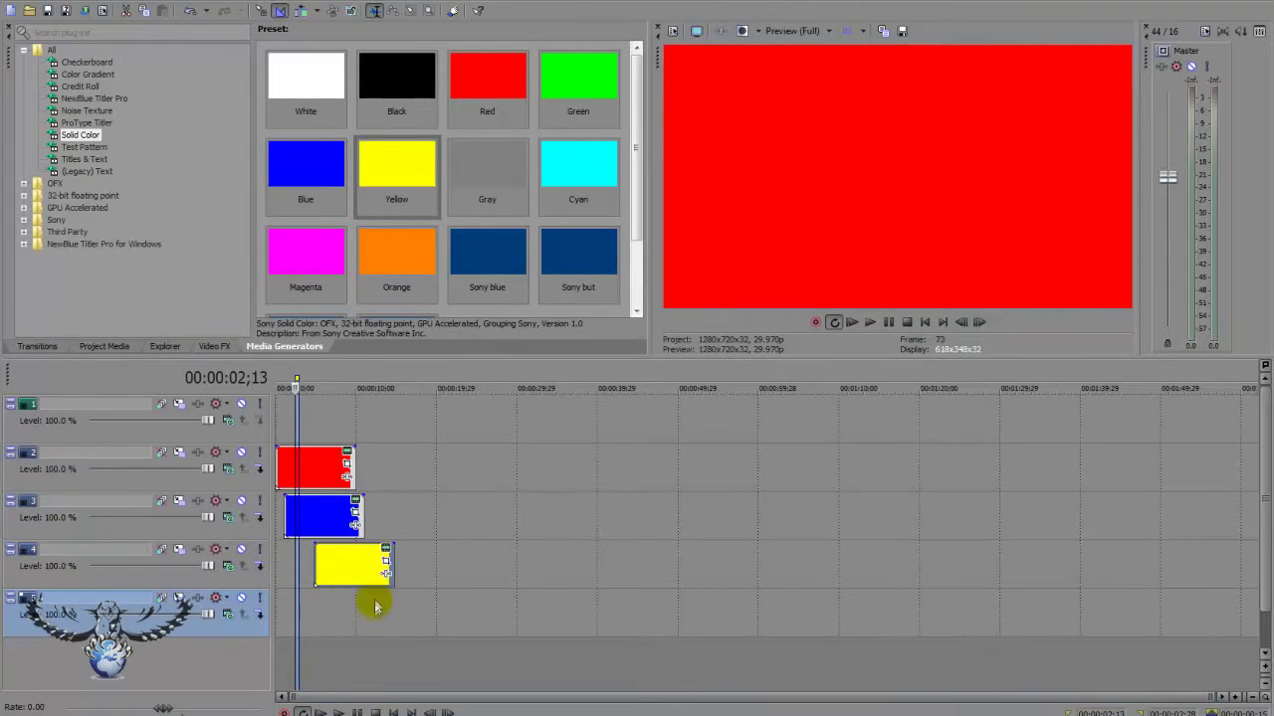
Shift the blue and red clips slightly later and delete empty track 5
drag(342, 518, 355, 516)
drag(326, 463, 352, 463)
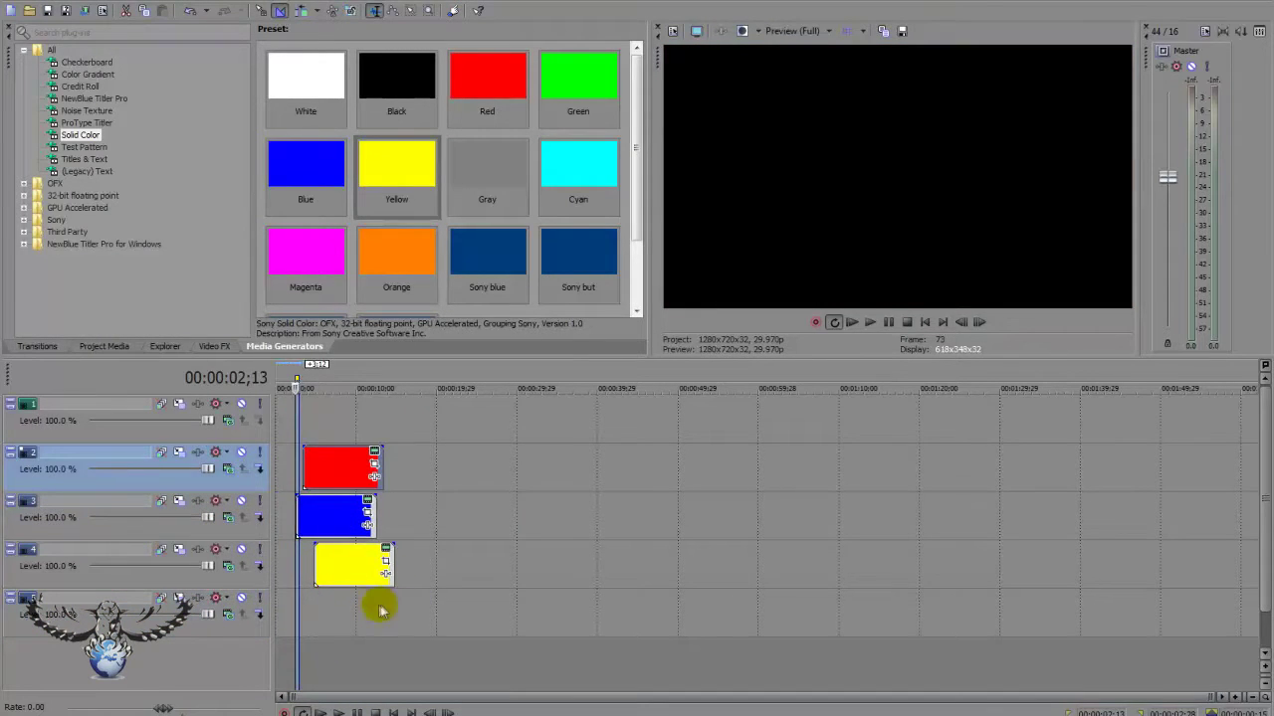
click(340, 614)
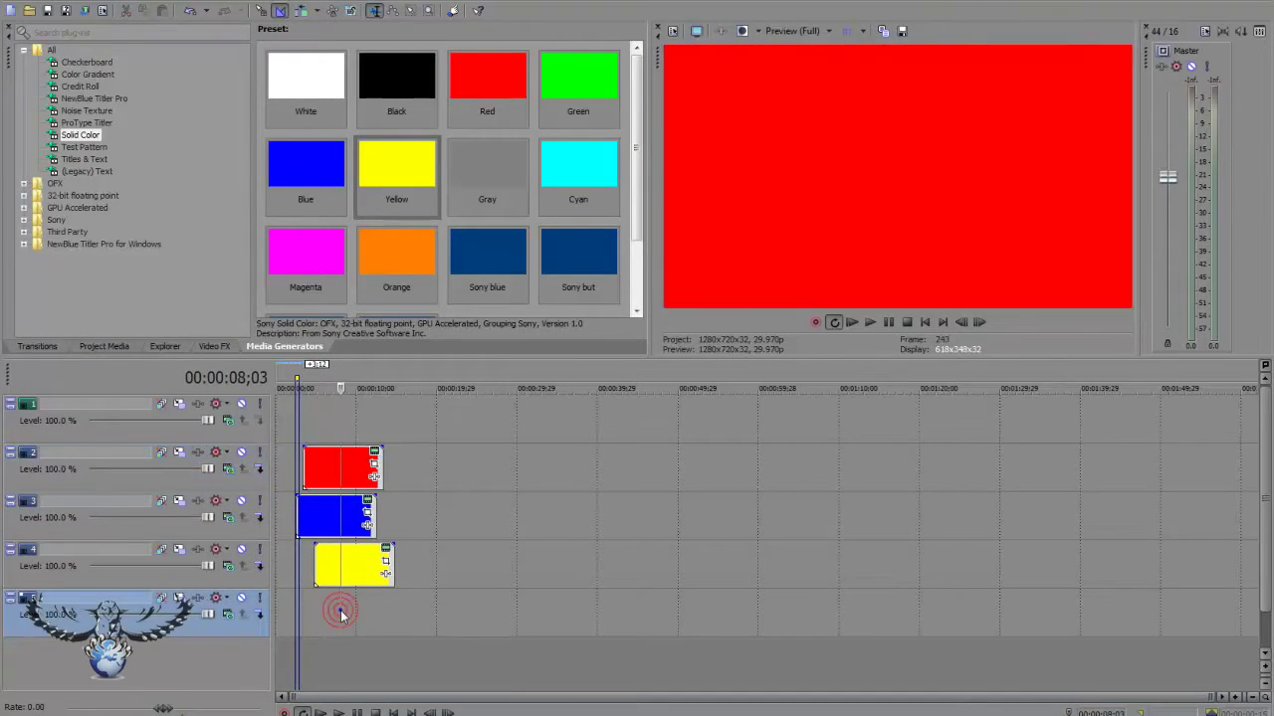
right_click(341, 614)
click(428, 504)
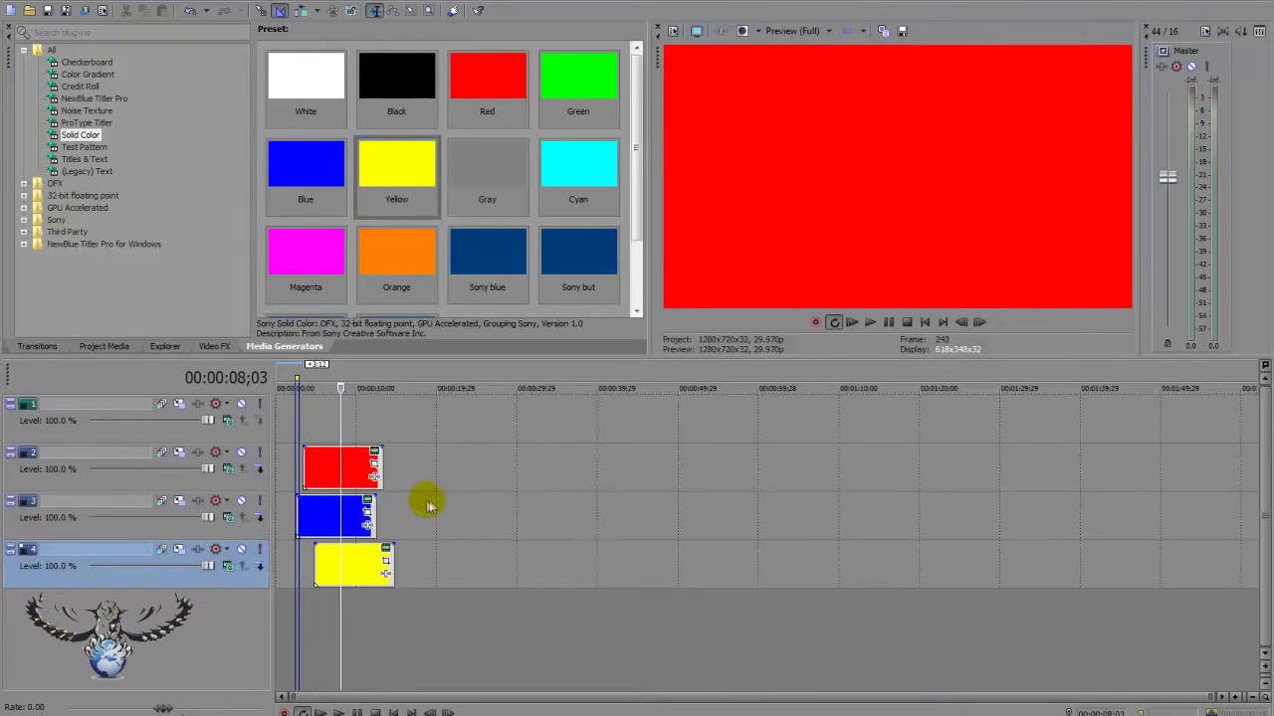
Move the yellow clip to the start and stagger the blue and red clips after it
drag(366, 582, 328, 582)
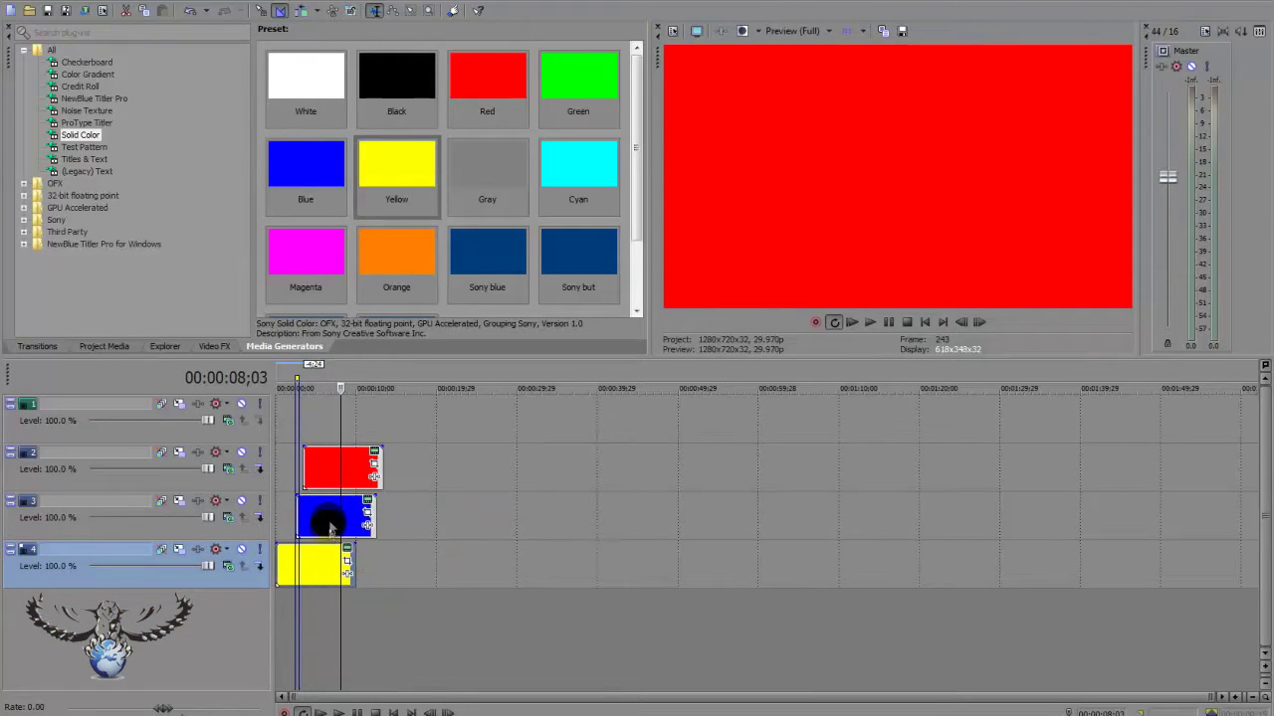
drag(331, 525, 350, 524)
drag(343, 468, 404, 468)
click(388, 478)
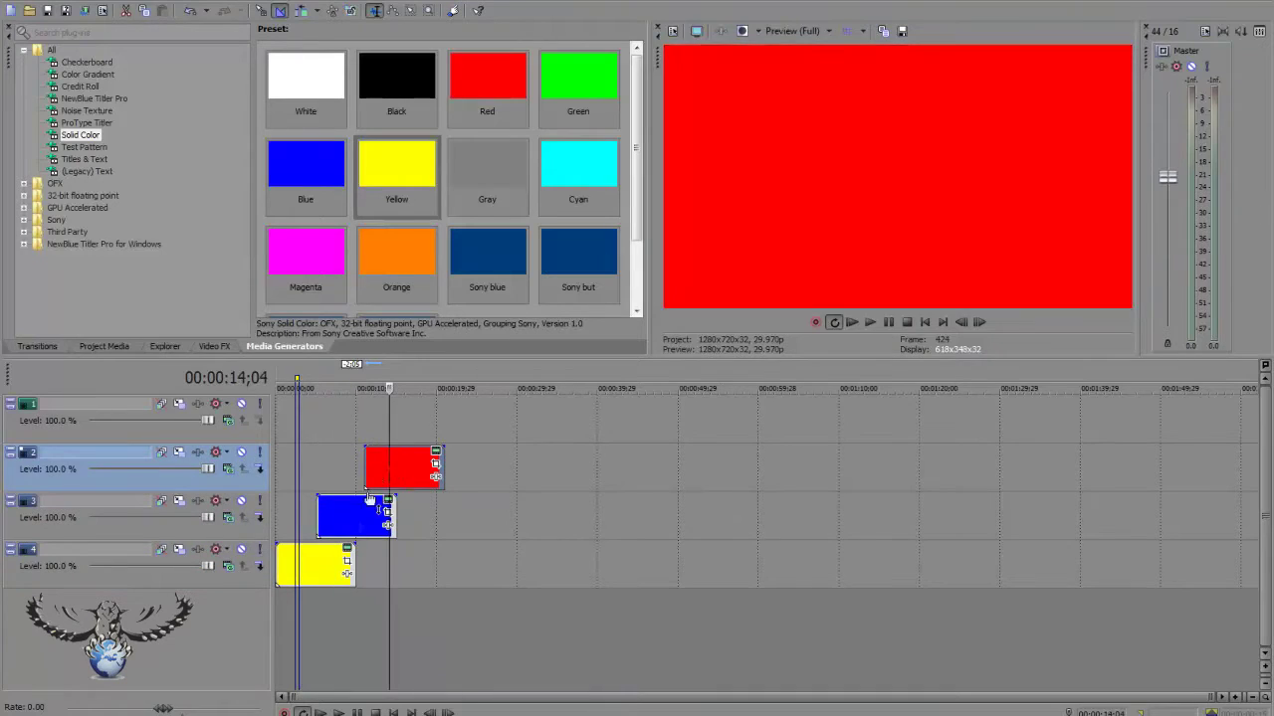
double_click(398, 471)
drag(398, 472, 386, 471)
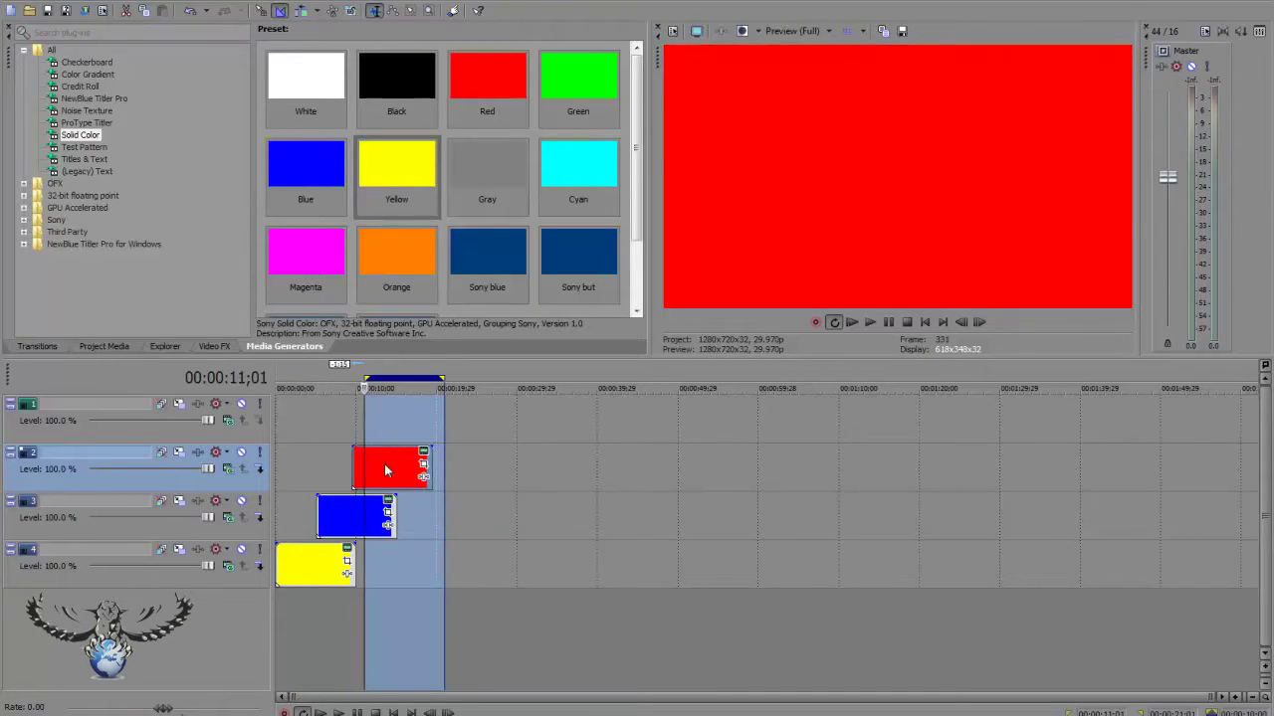
click(358, 518)
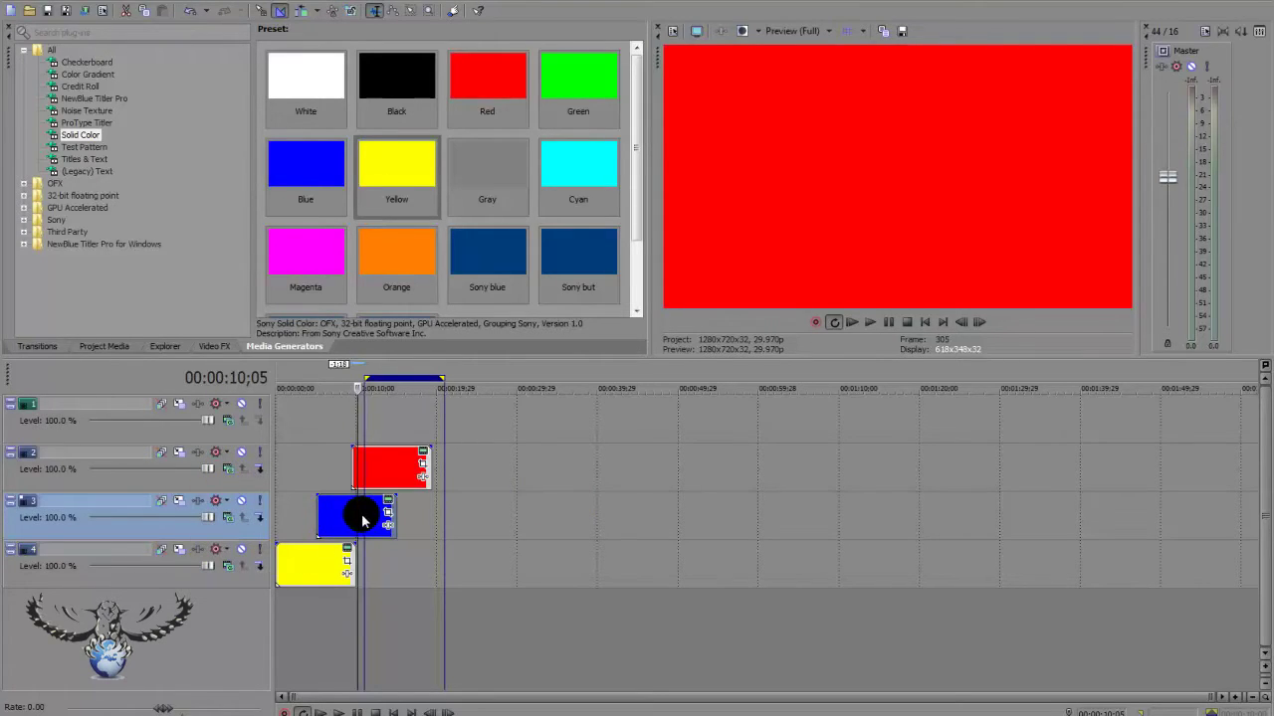
Set the compositing mode of tracks 4, 3, 2 and 1 to 3D Source Alpha
click(221, 566)
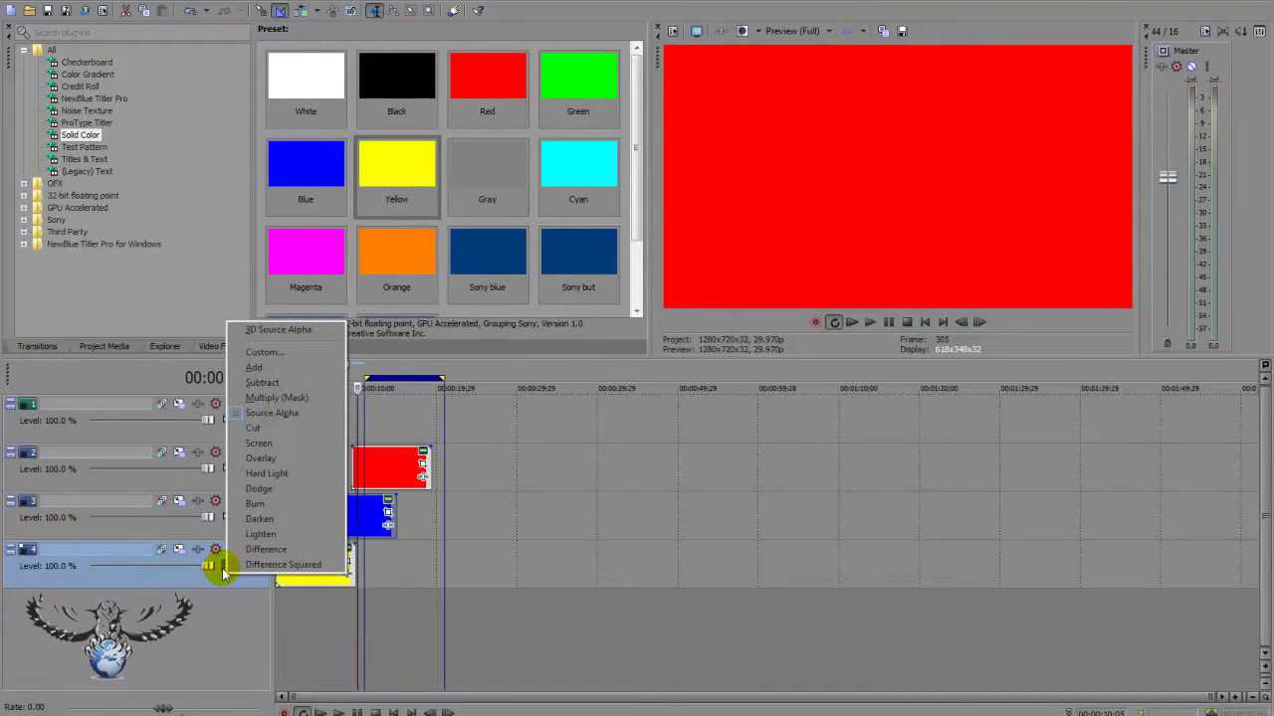
click(236, 329)
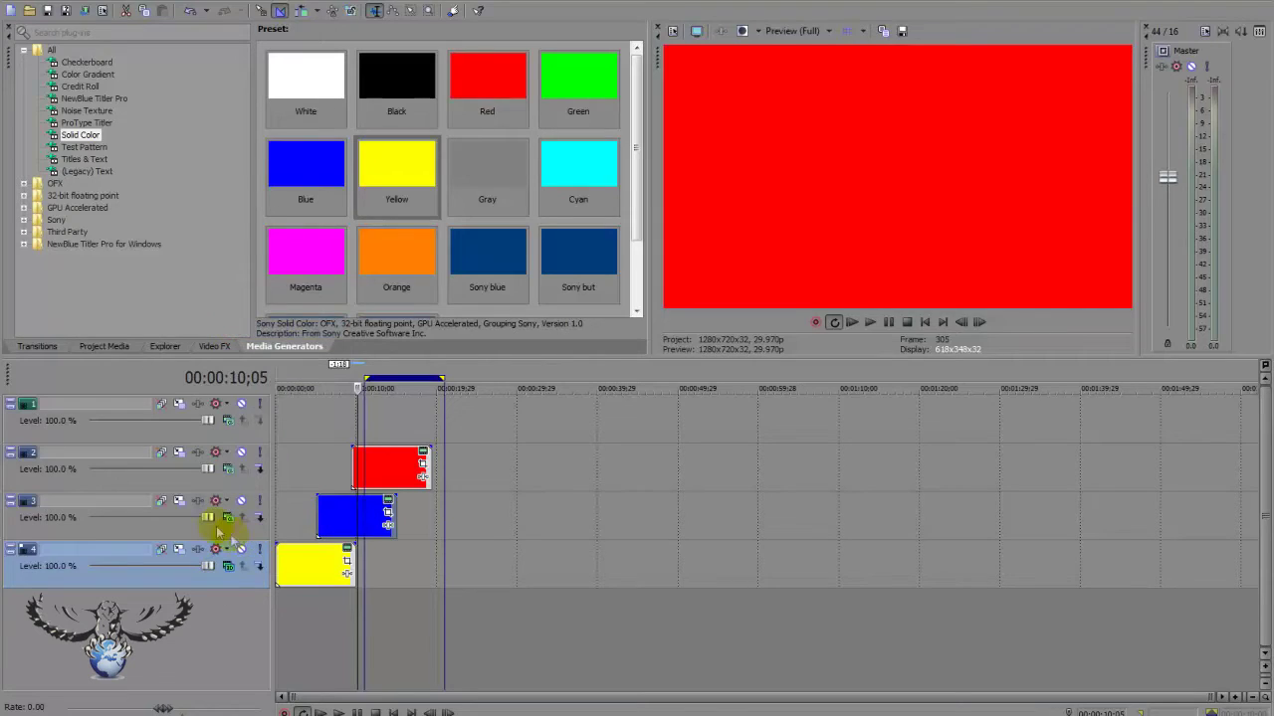
click(223, 517)
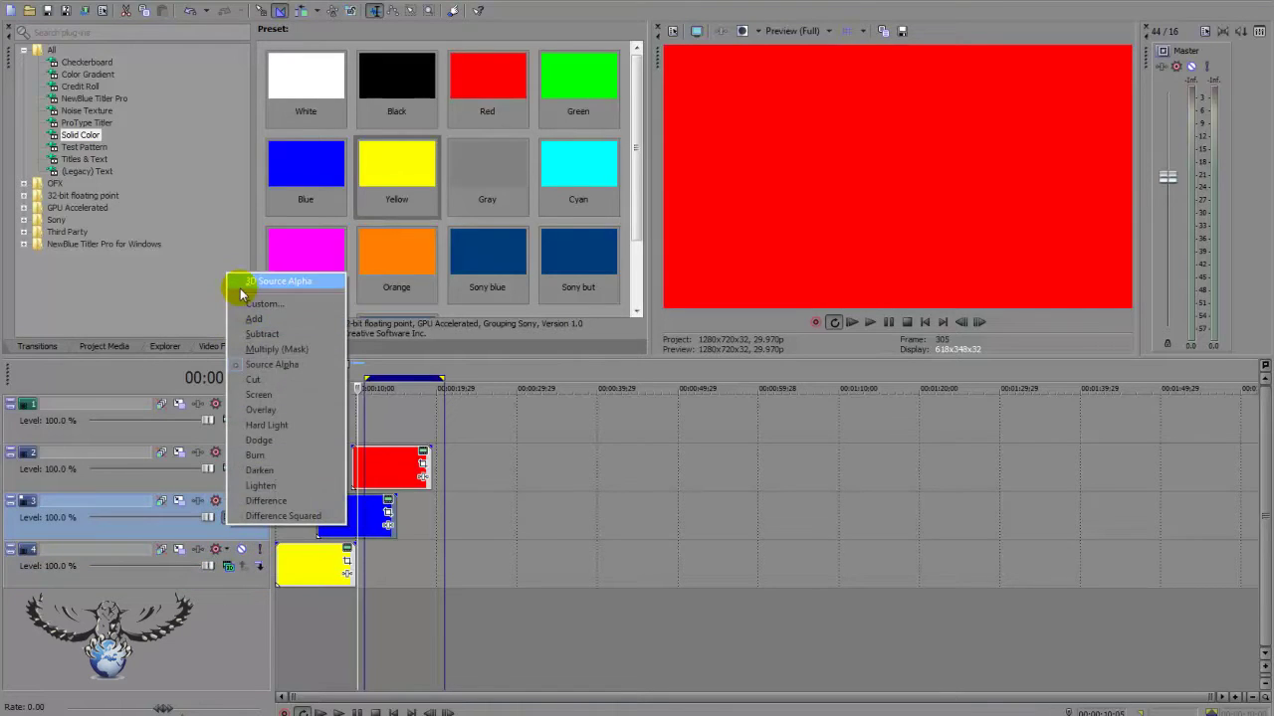
click(240, 284)
click(229, 468)
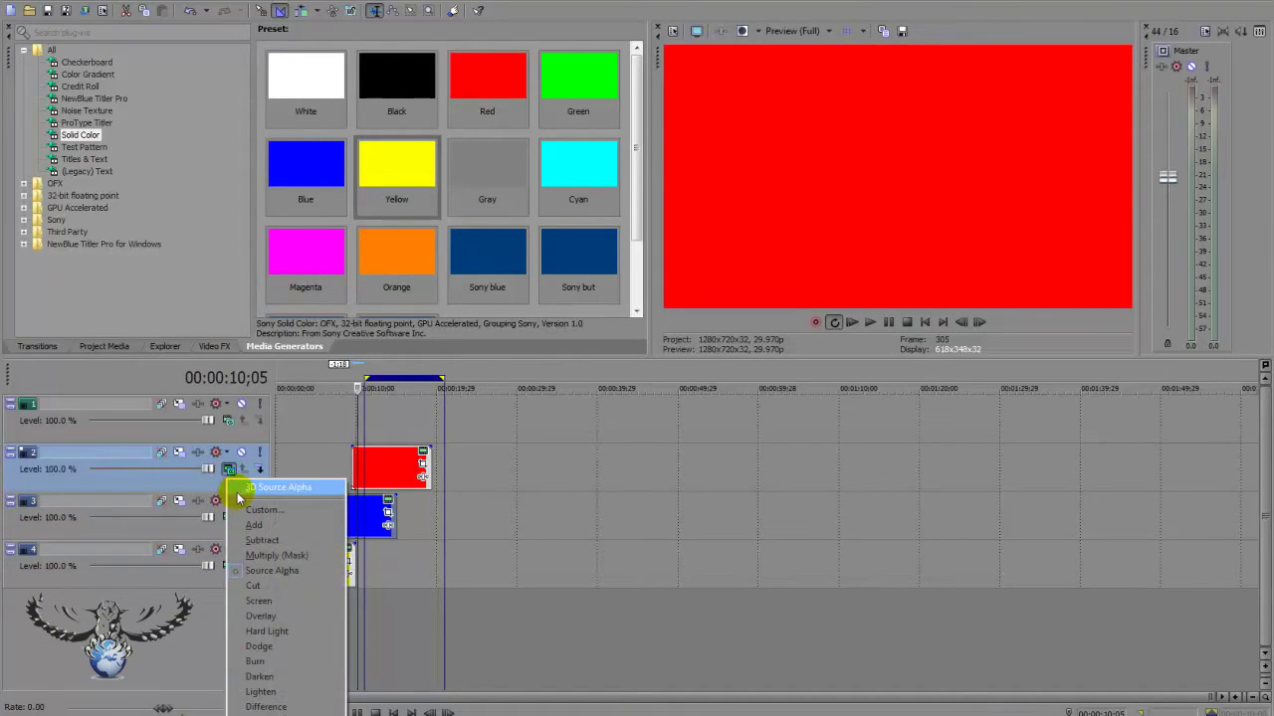
click(239, 488)
click(229, 420)
click(235, 435)
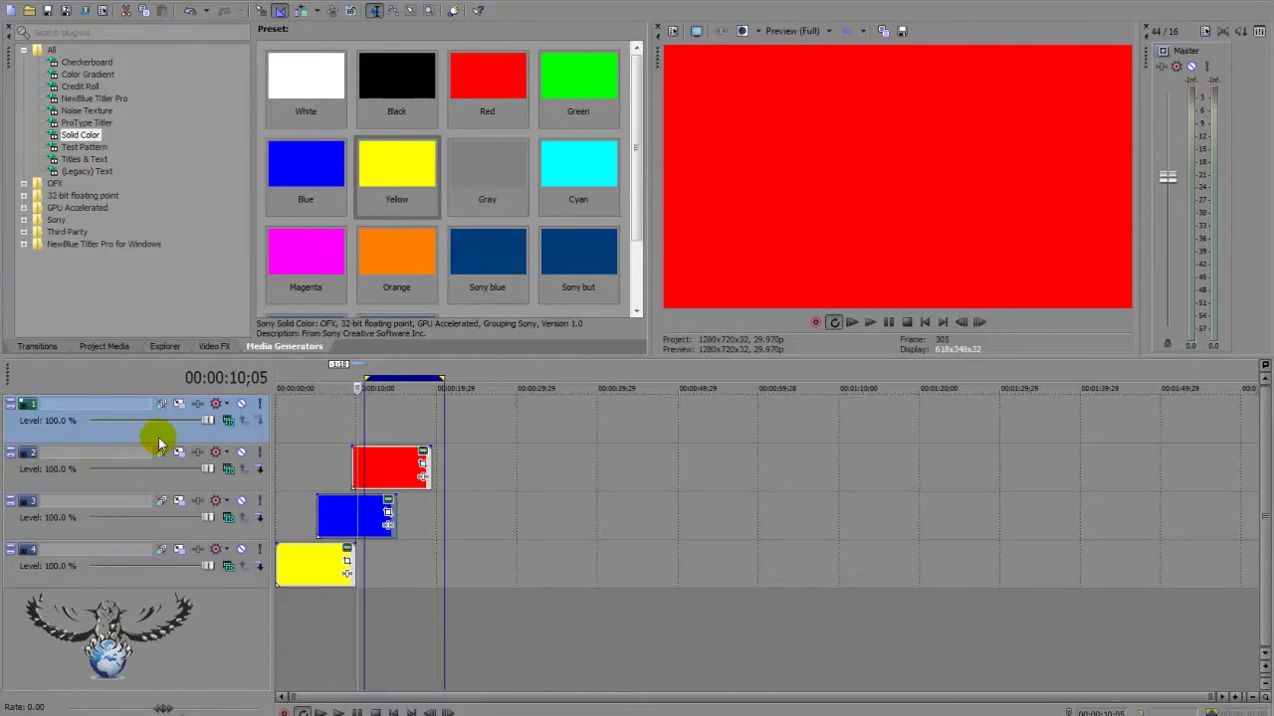
Make tracks 2, 3 and 4 compositing children of track 1
click(258, 469)
click(257, 518)
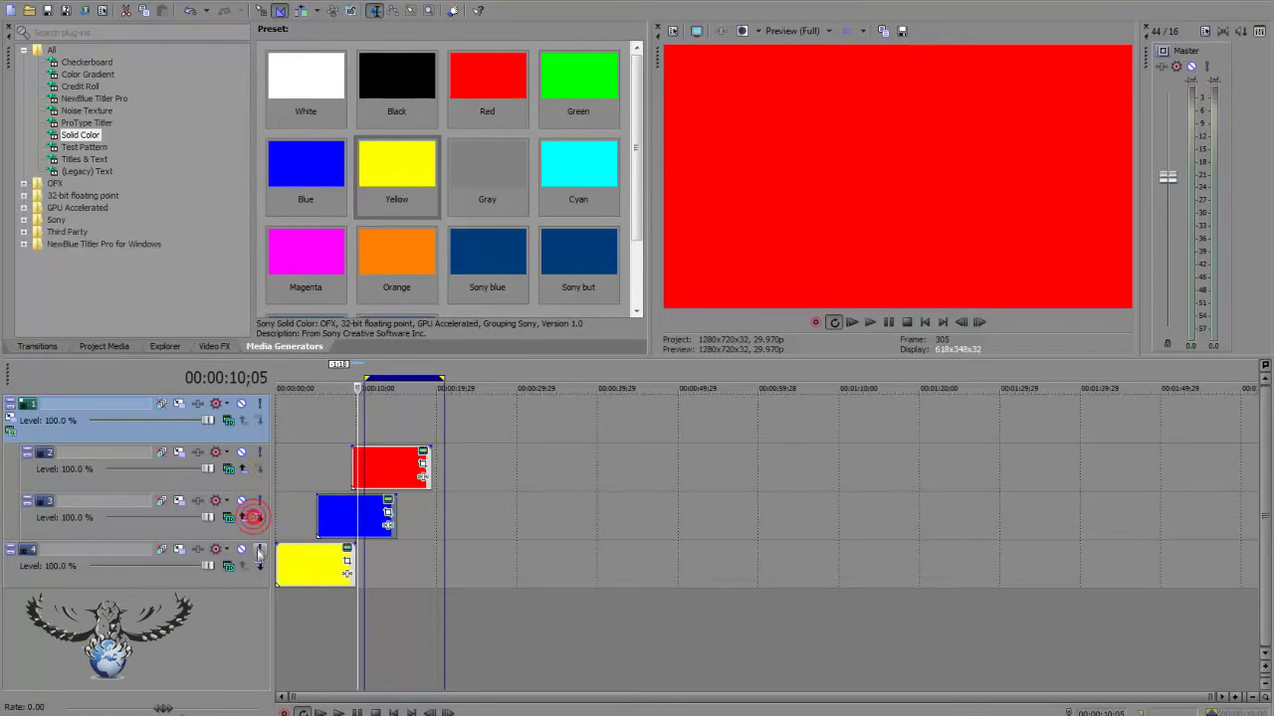
click(258, 566)
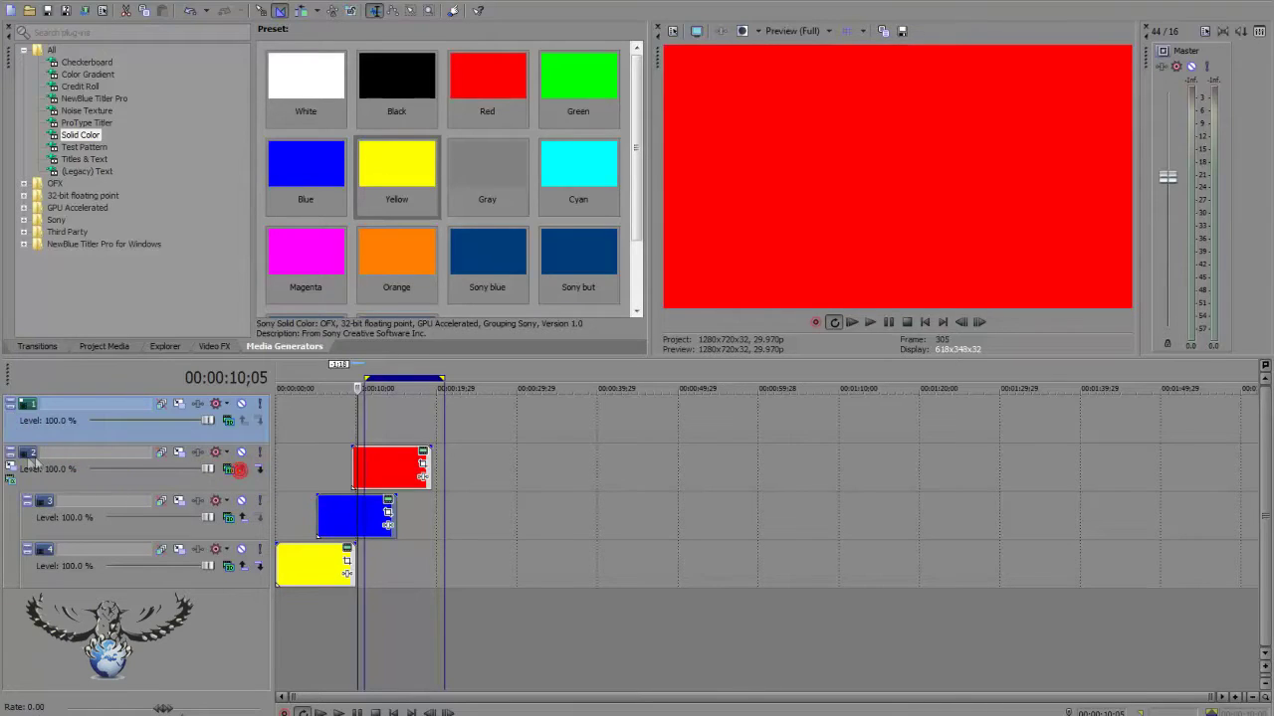
click(261, 469)
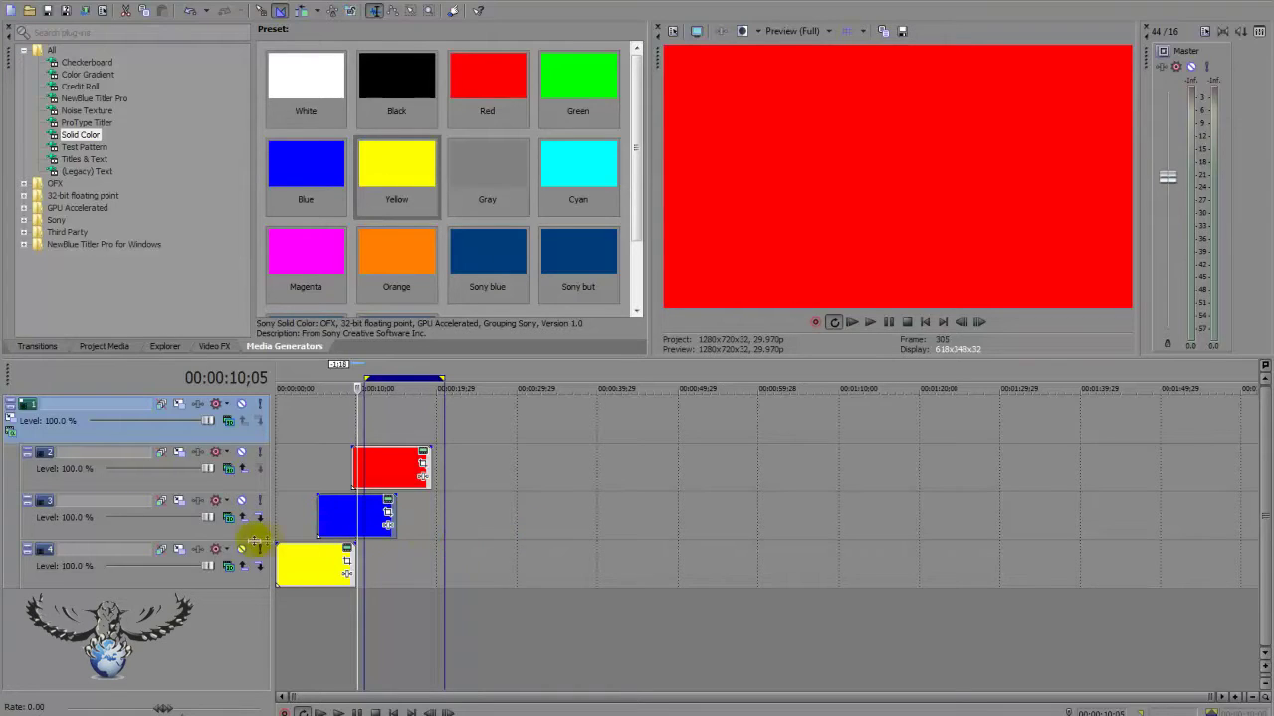
Set track 4's Track Motion width to 640, scaling height to 360 and depth to 18
click(182, 553)
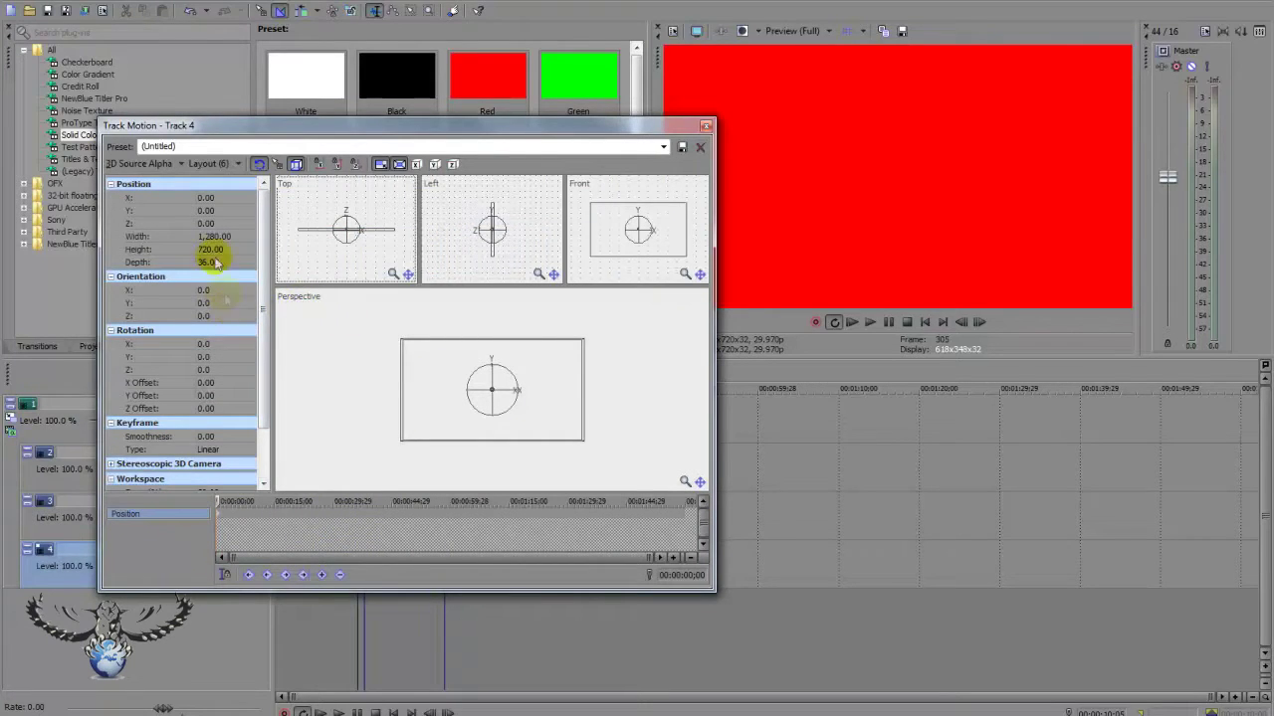
double_click(214, 237)
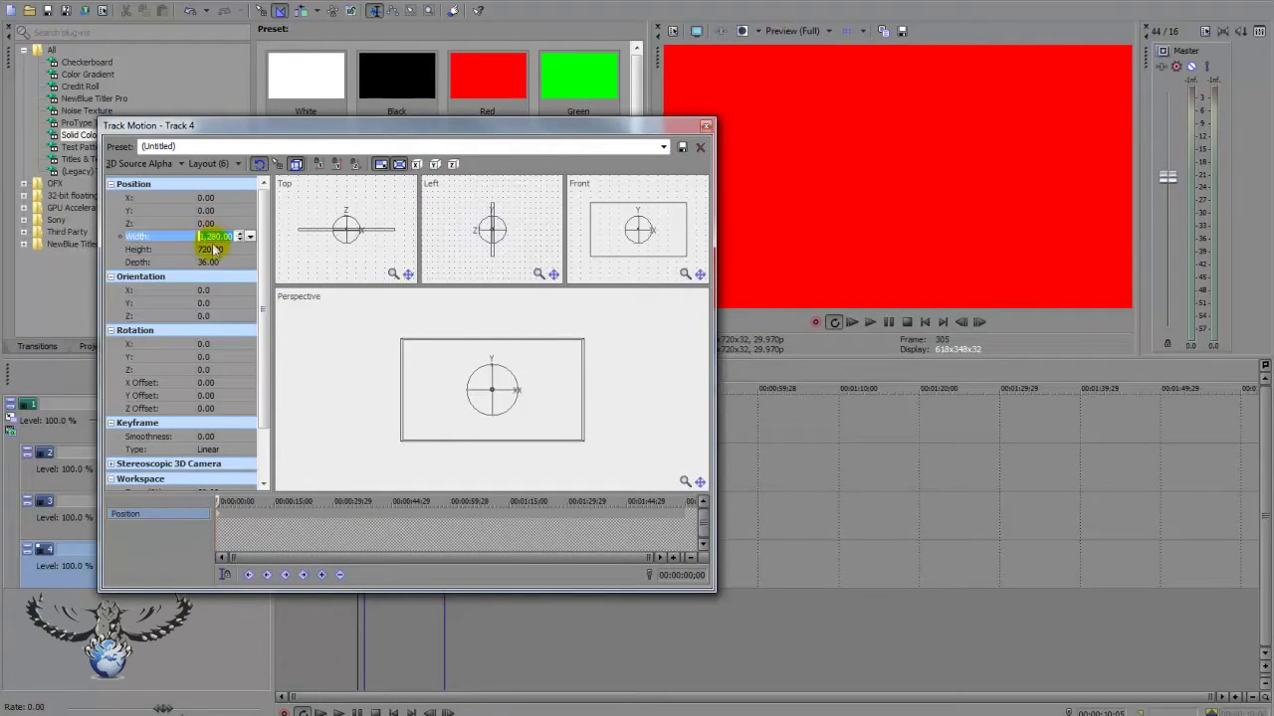
click(221, 235)
text(100)
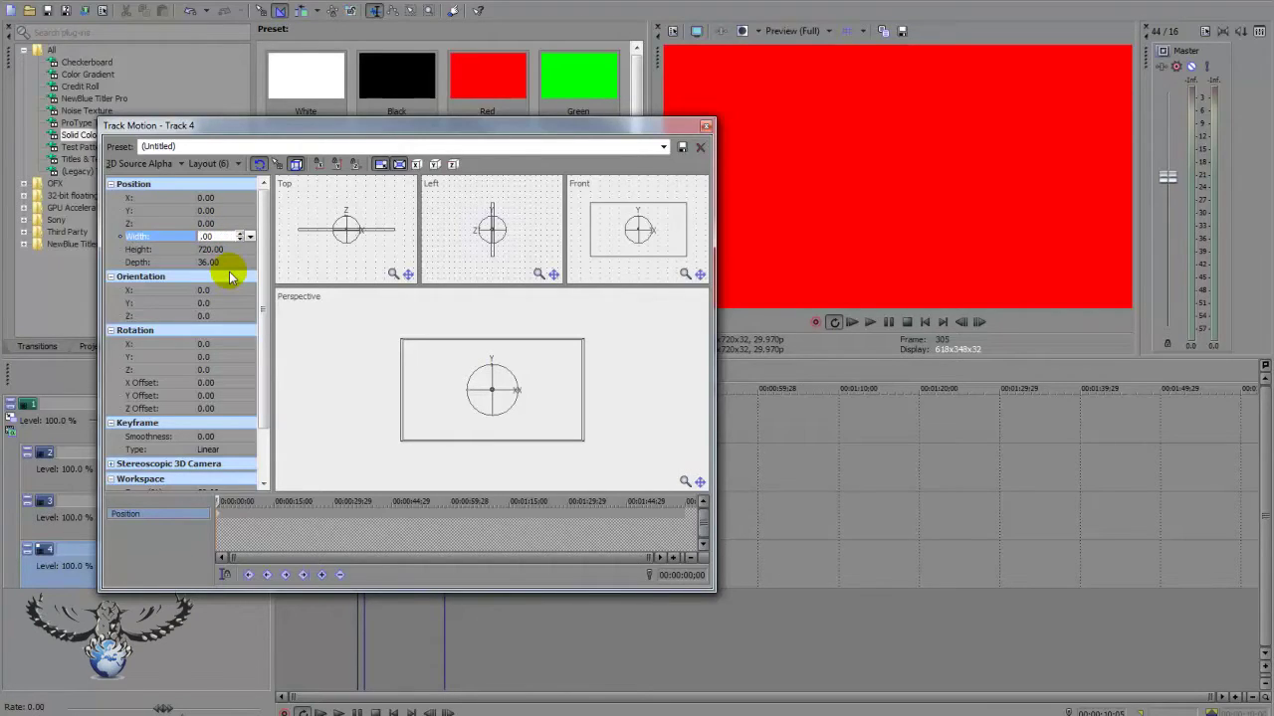
text(640)
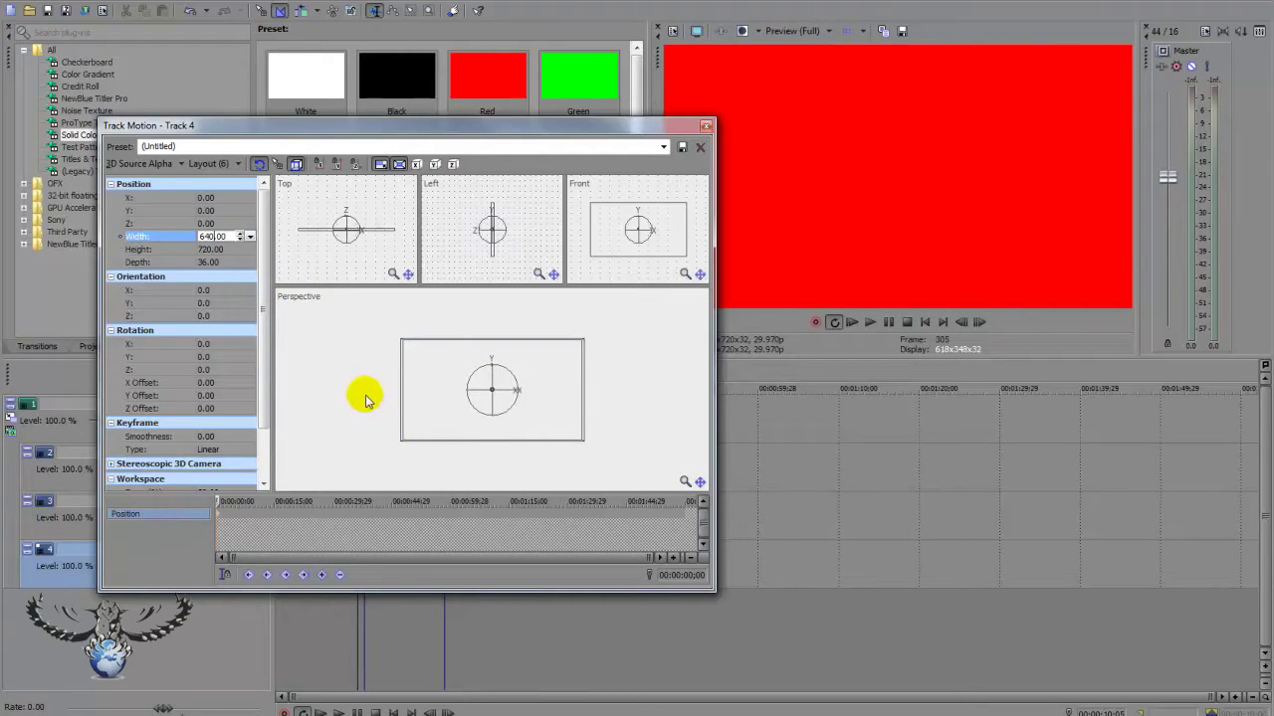
key(Return)
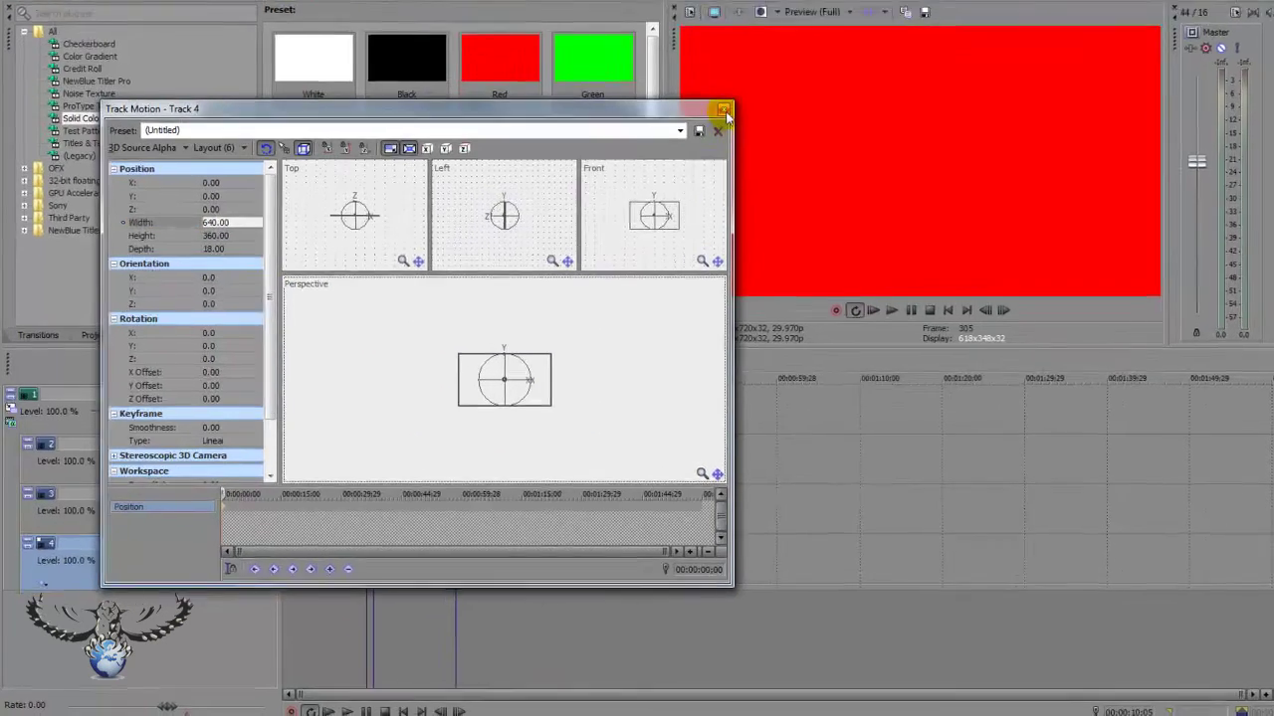
Close Track Motion and name tracks 4 to 1 Back, Center, Front and Main Control
click(725, 114)
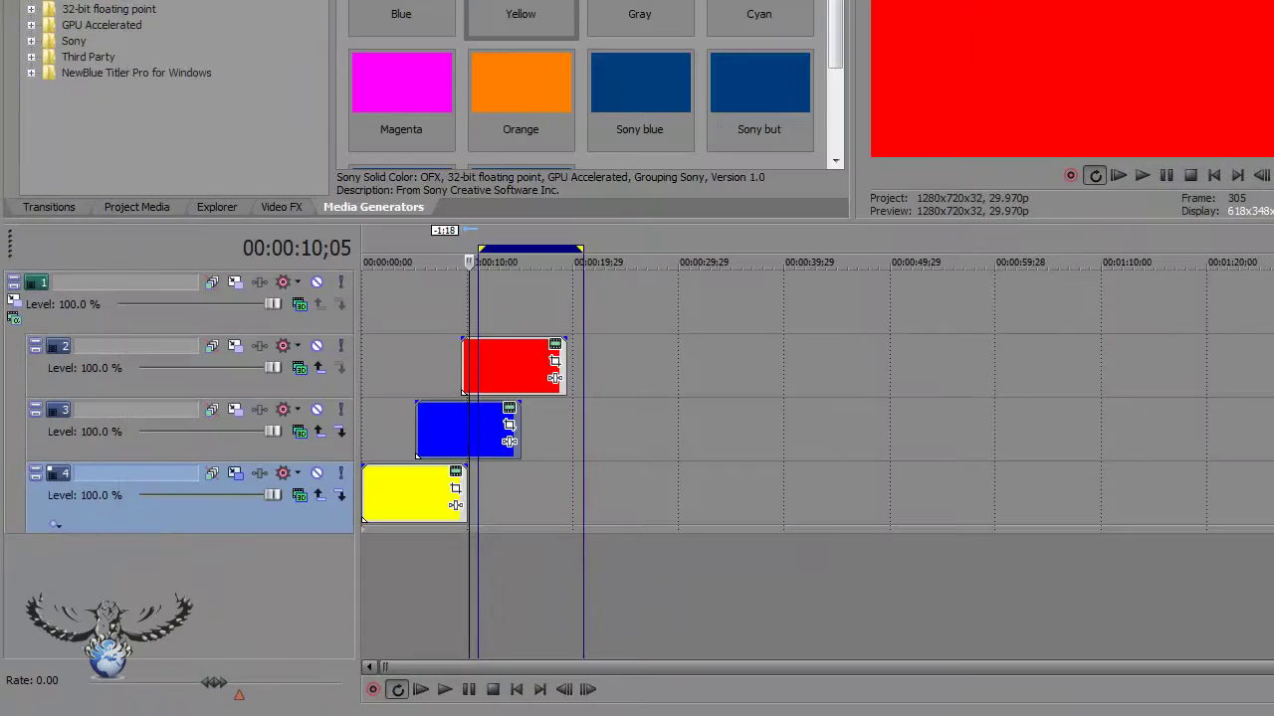
double_click(146, 469)
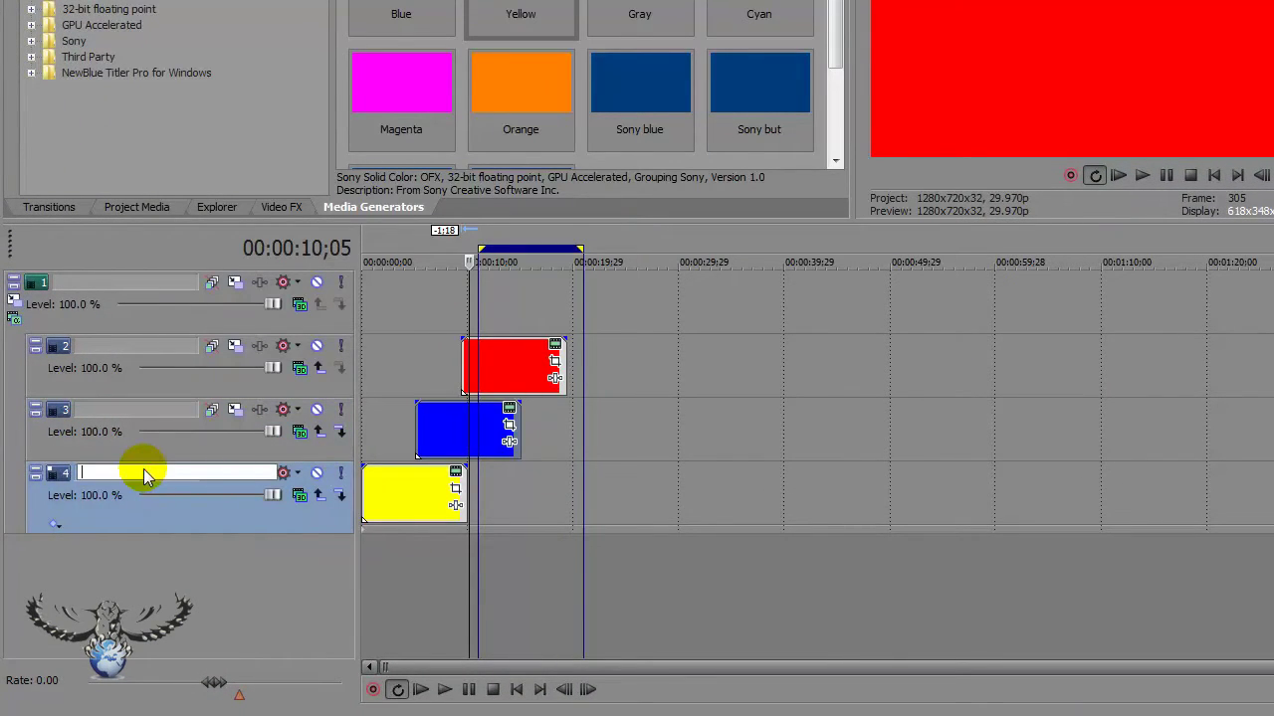
text(Back)
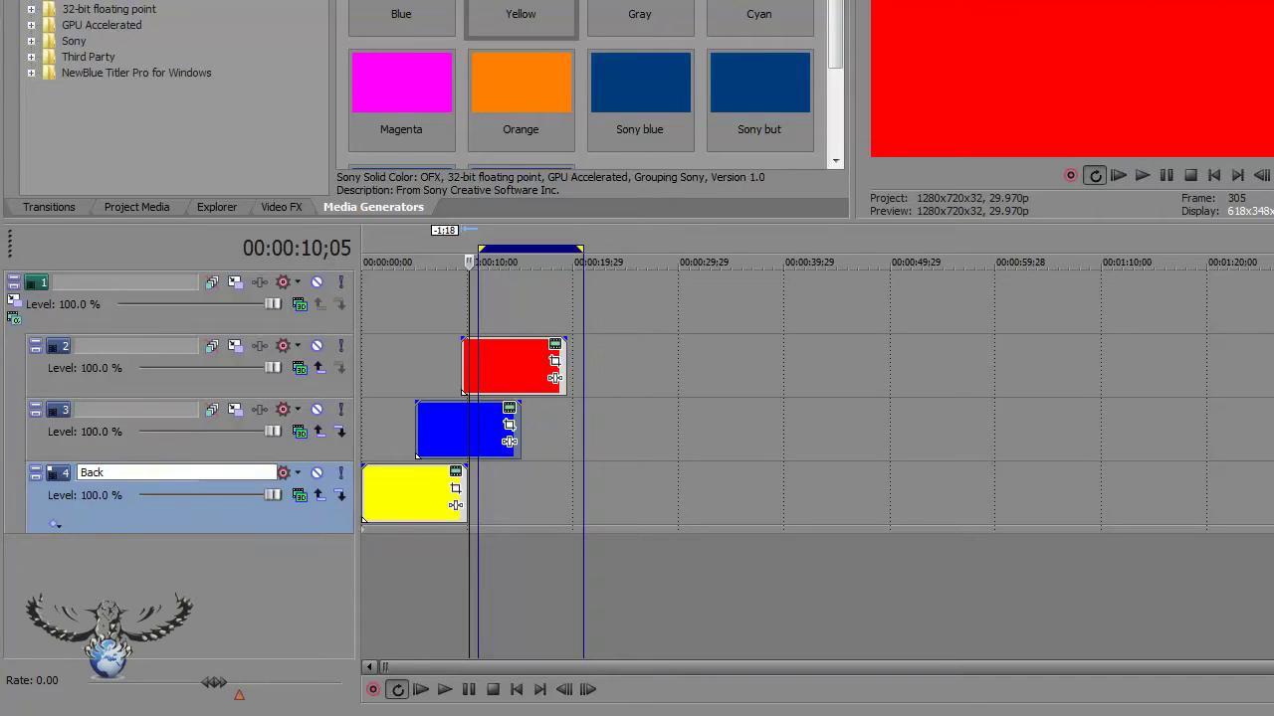
double_click(138, 411)
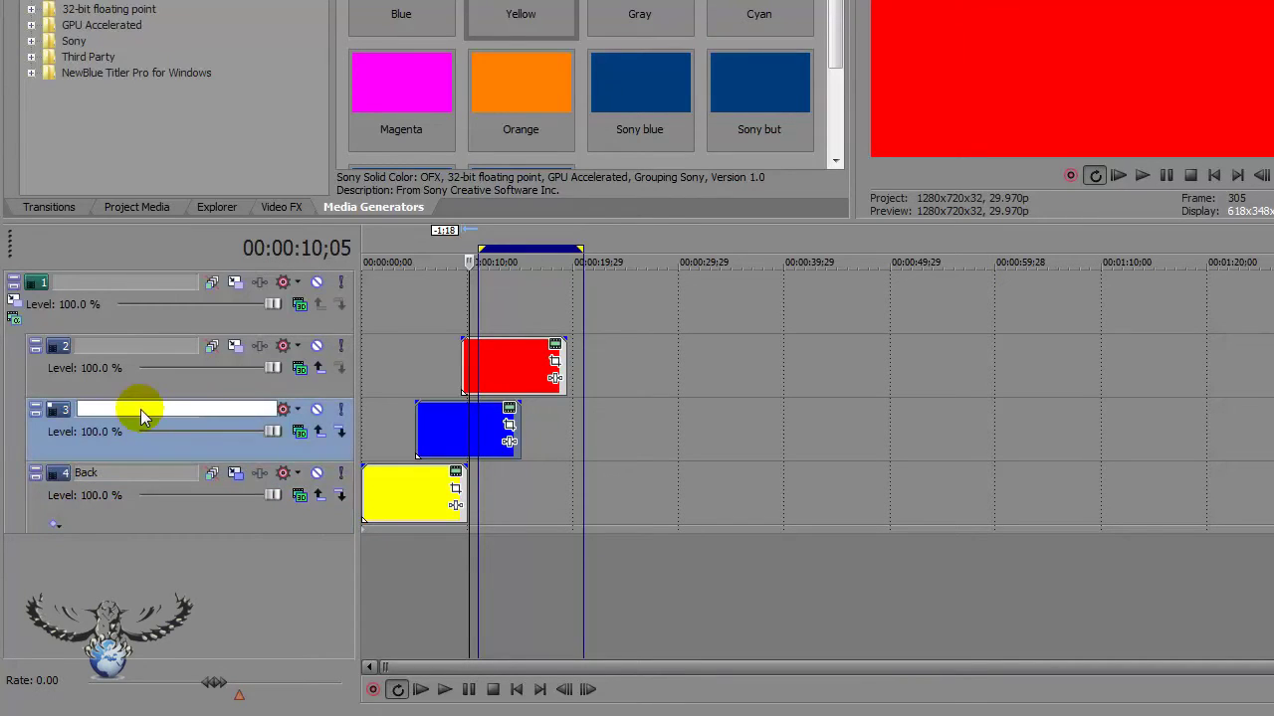
text(CX)
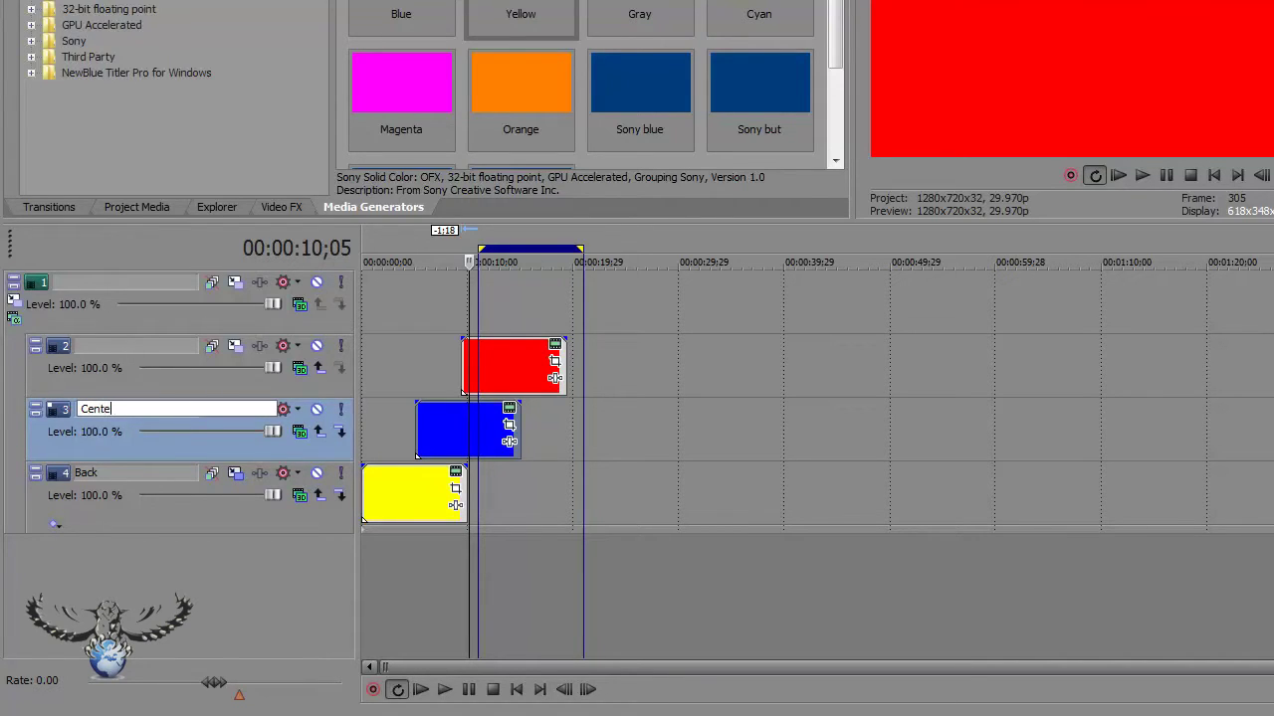
double_click(124, 346)
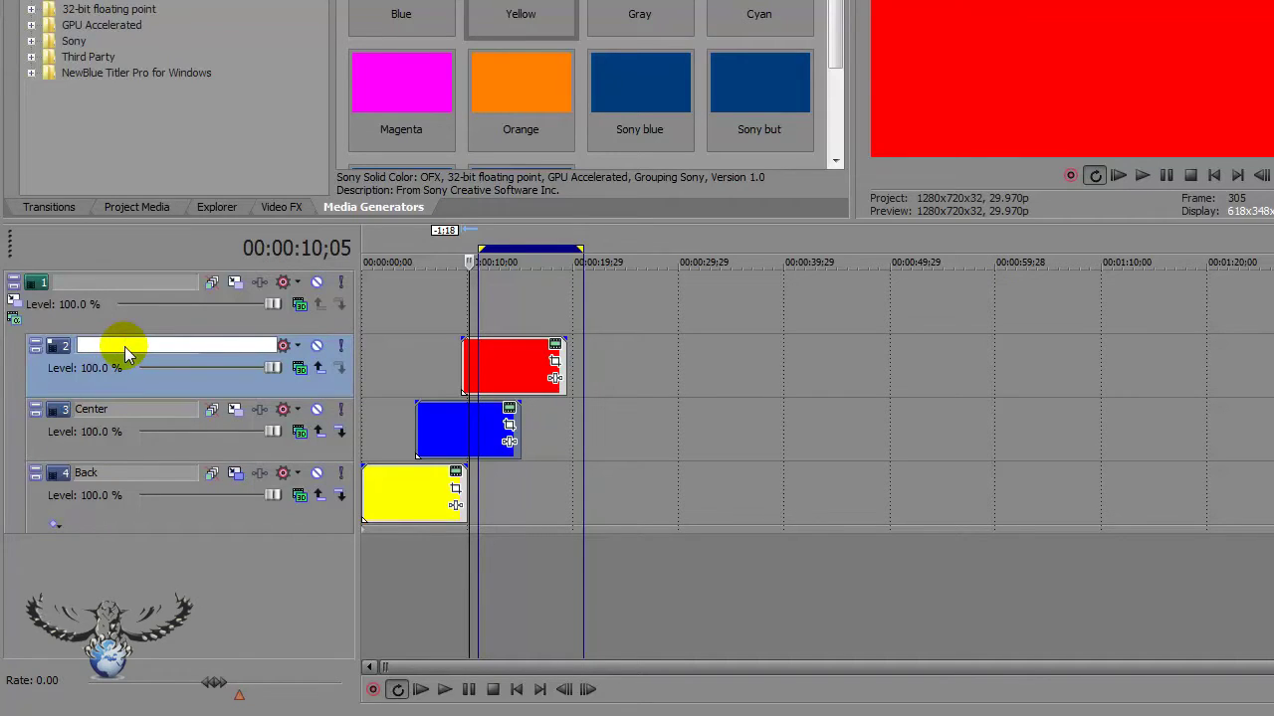
text(Front)
double_click(137, 282)
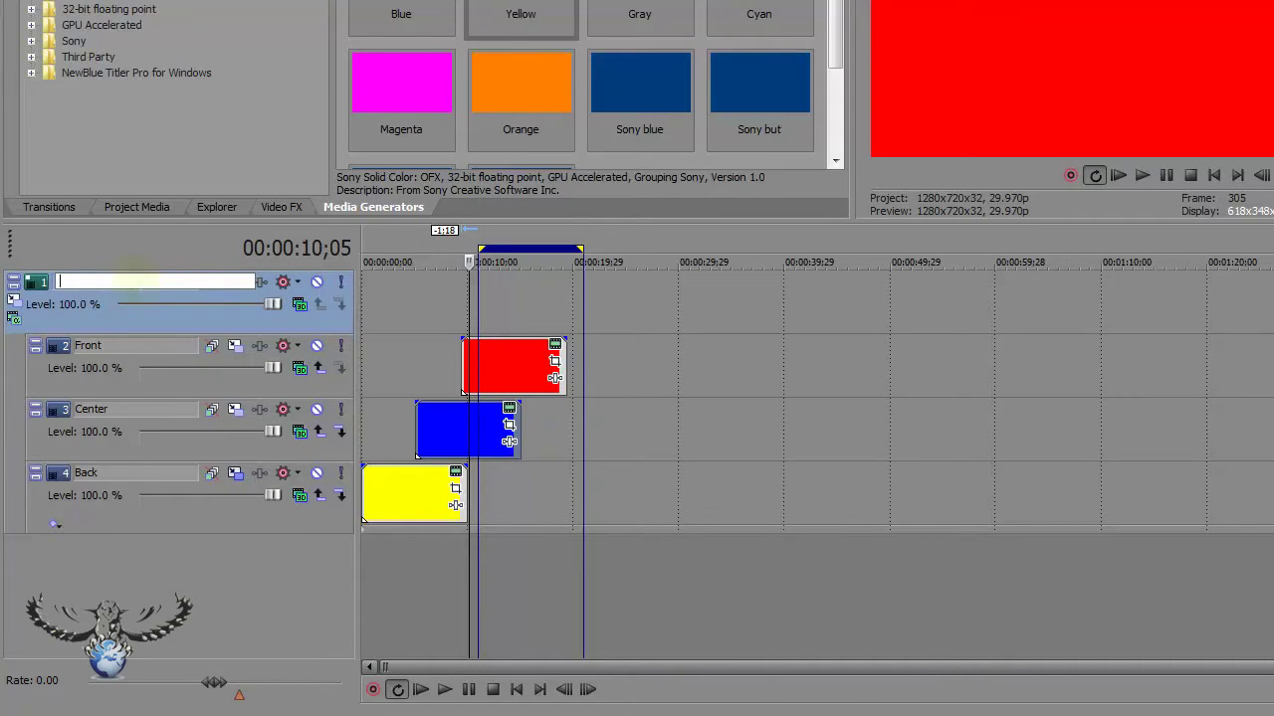
text(Main Control)
Confirm the Main Control name, put the playhead at 00:00:03;17, and slide the blue and red clips earlier
click(129, 348)
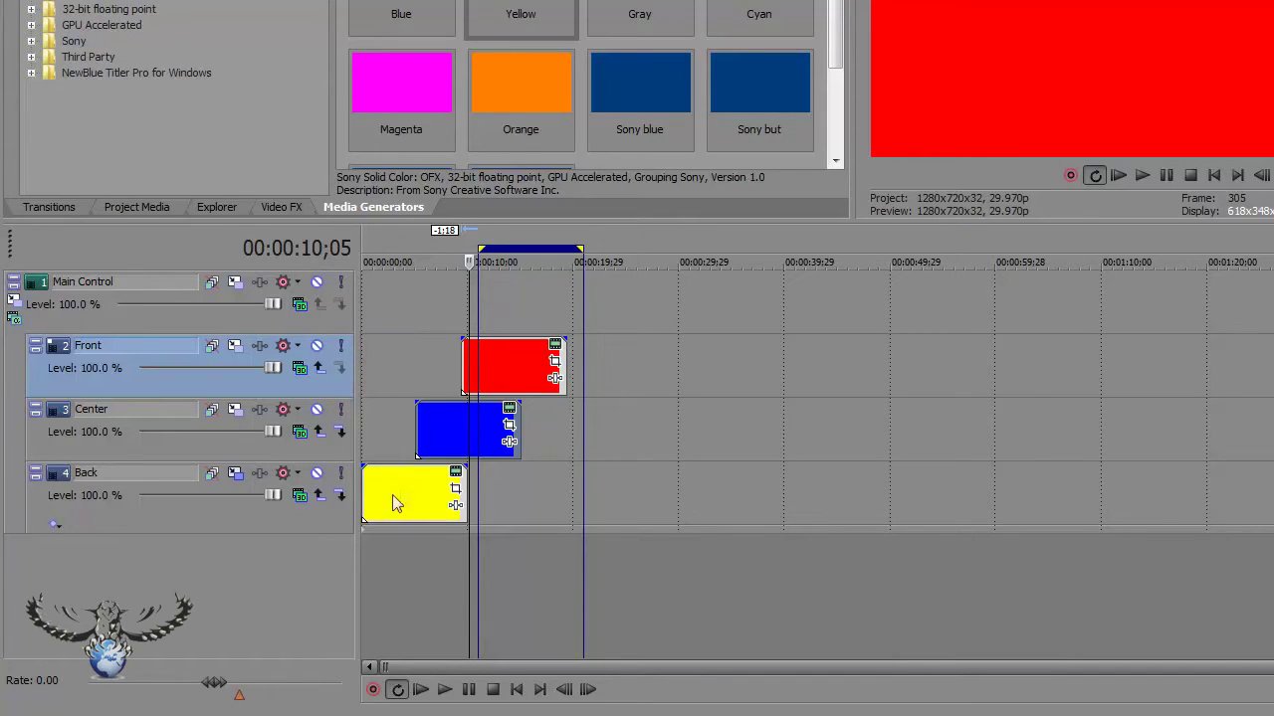
click(399, 396)
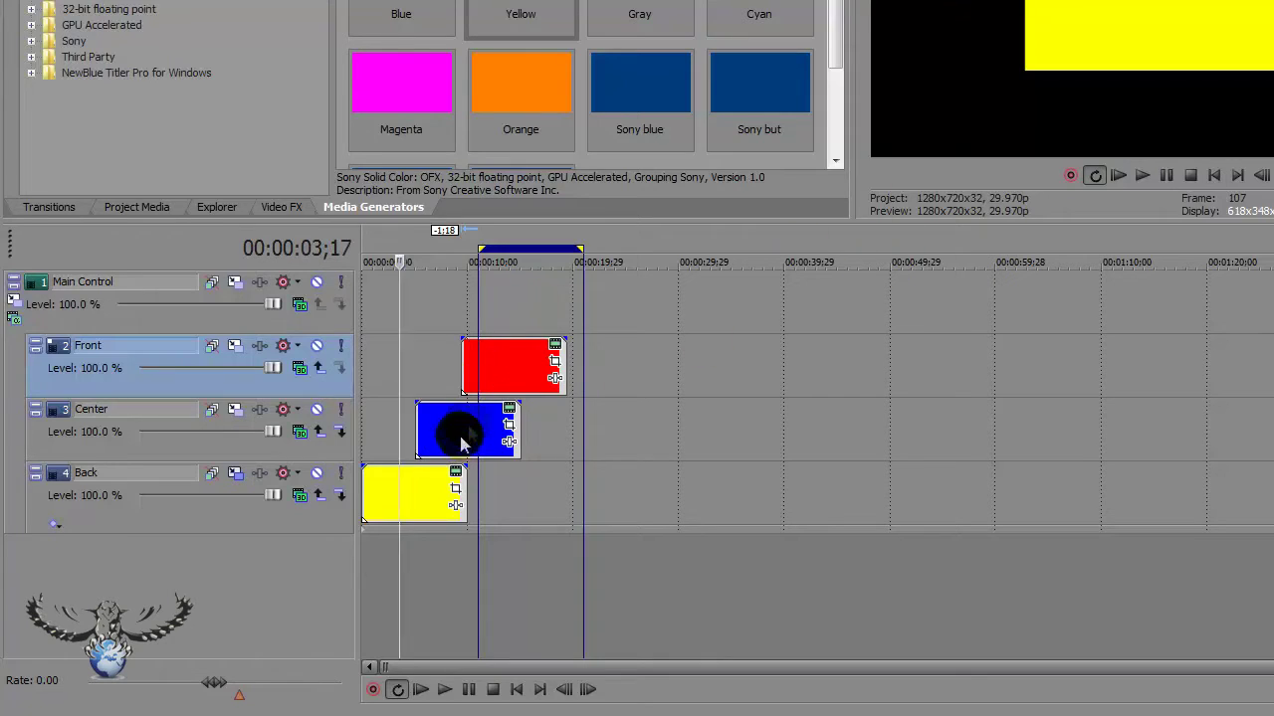
drag(461, 442, 429, 427)
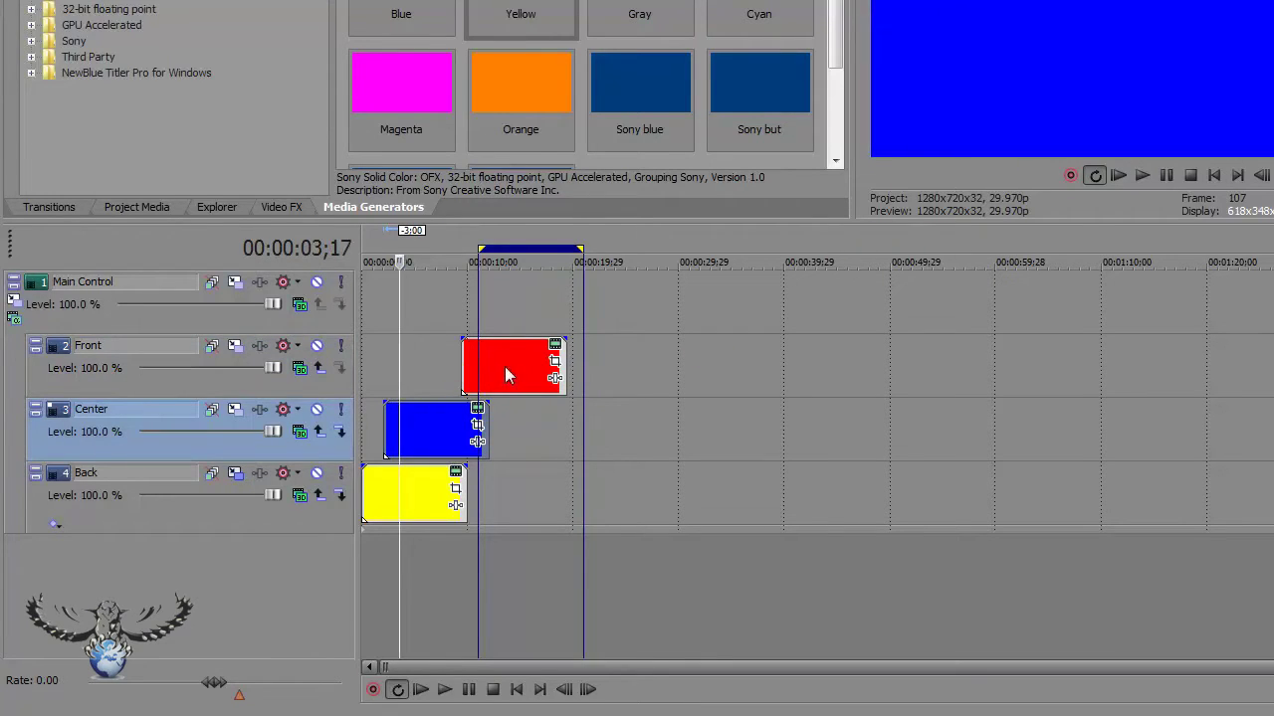
drag(504, 366, 444, 366)
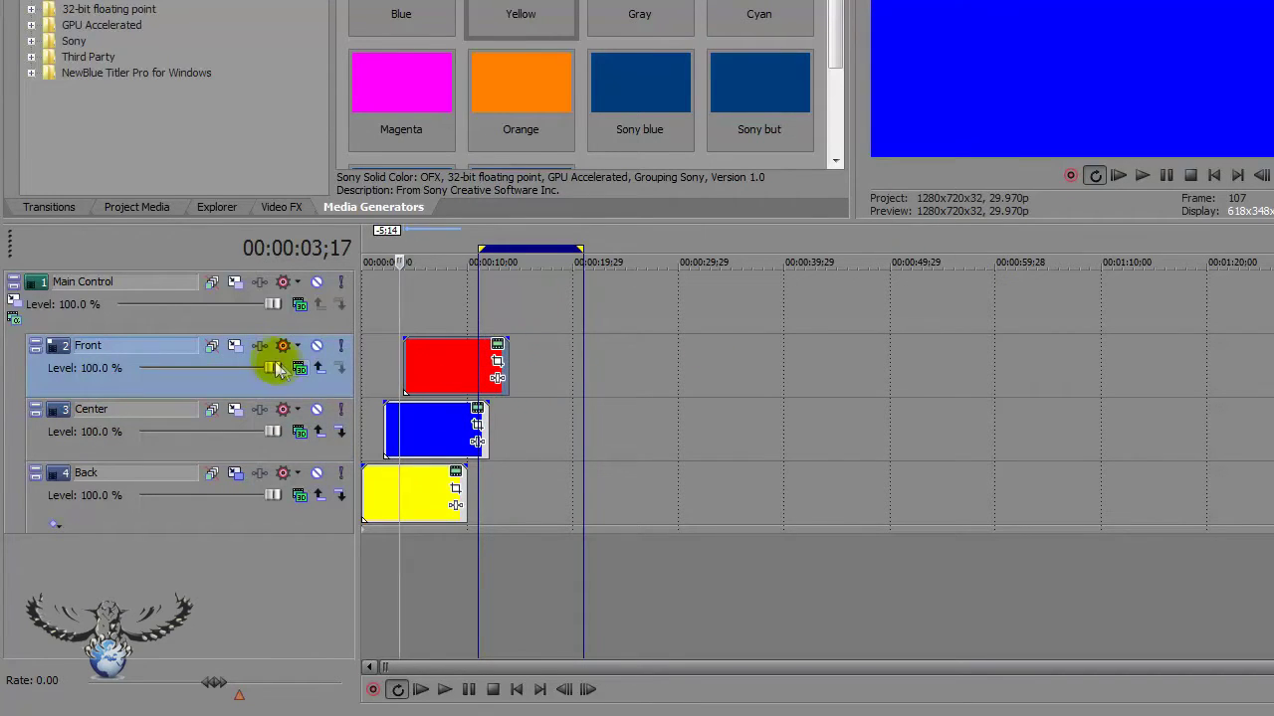
Set the Center track's Track Motion width to 640 and close the window
click(235, 409)
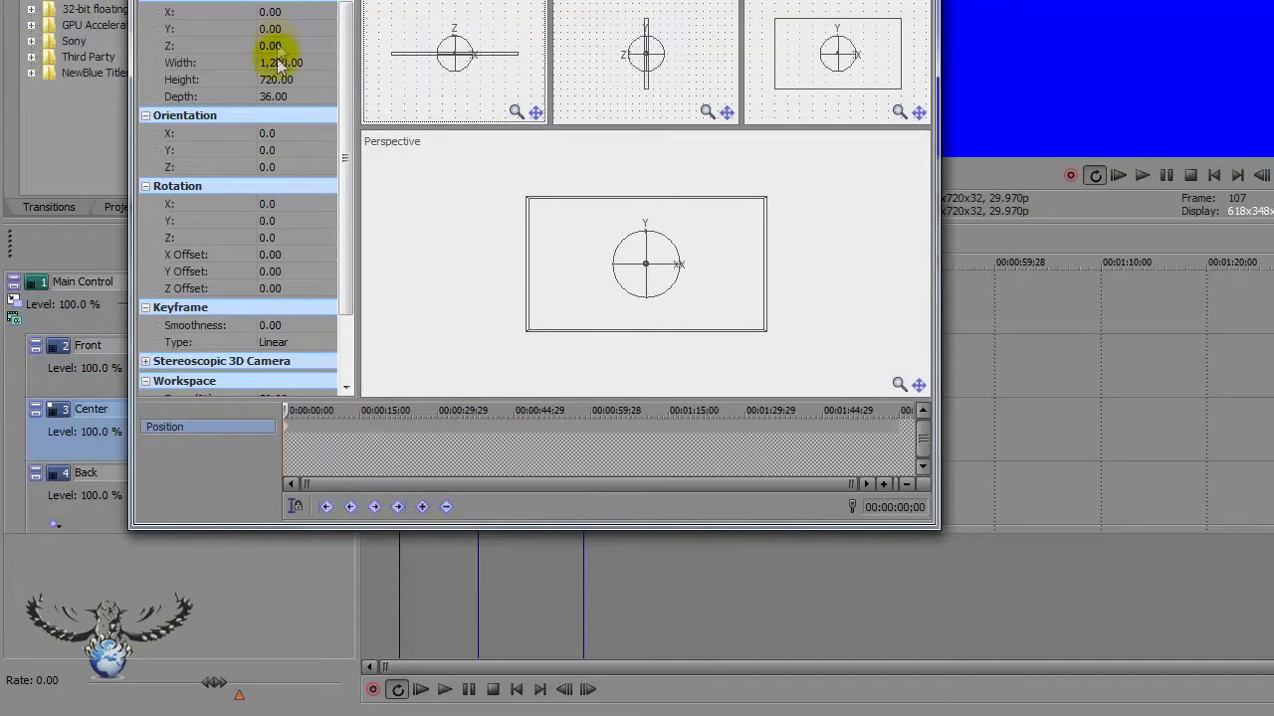
click(281, 64)
click(282, 62)
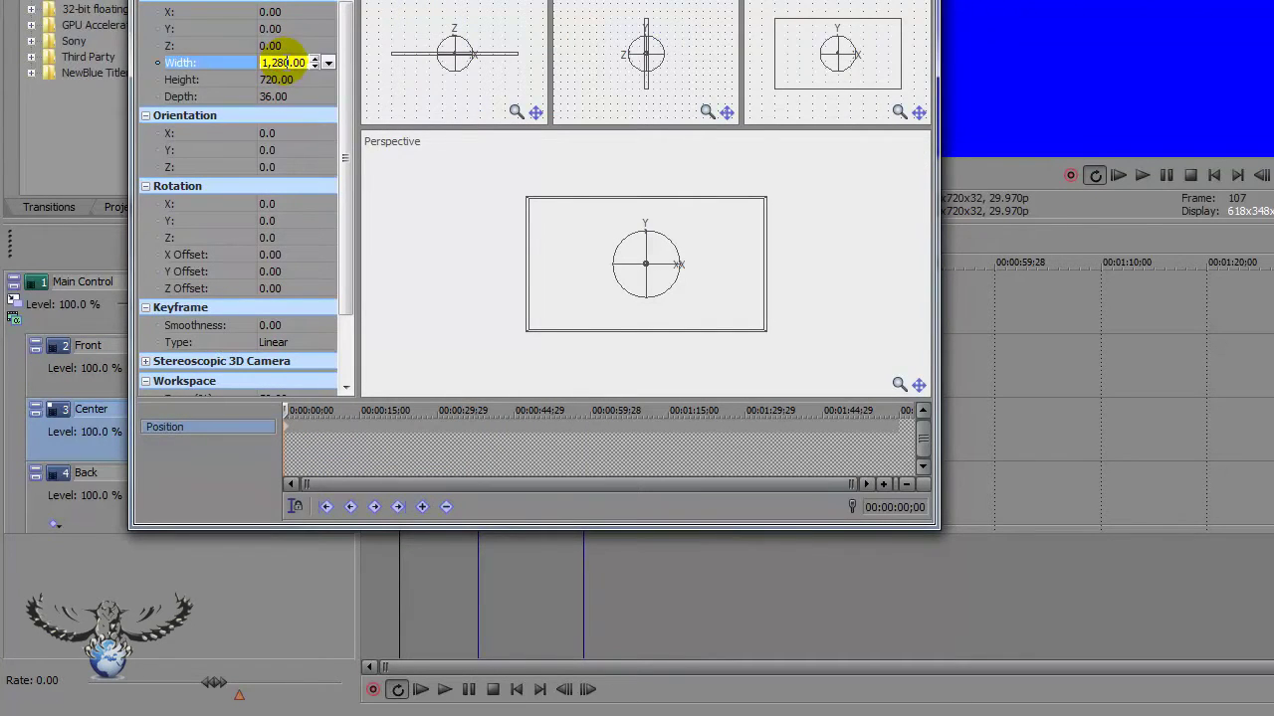
click(284, 62)
drag(282, 63, 257, 61)
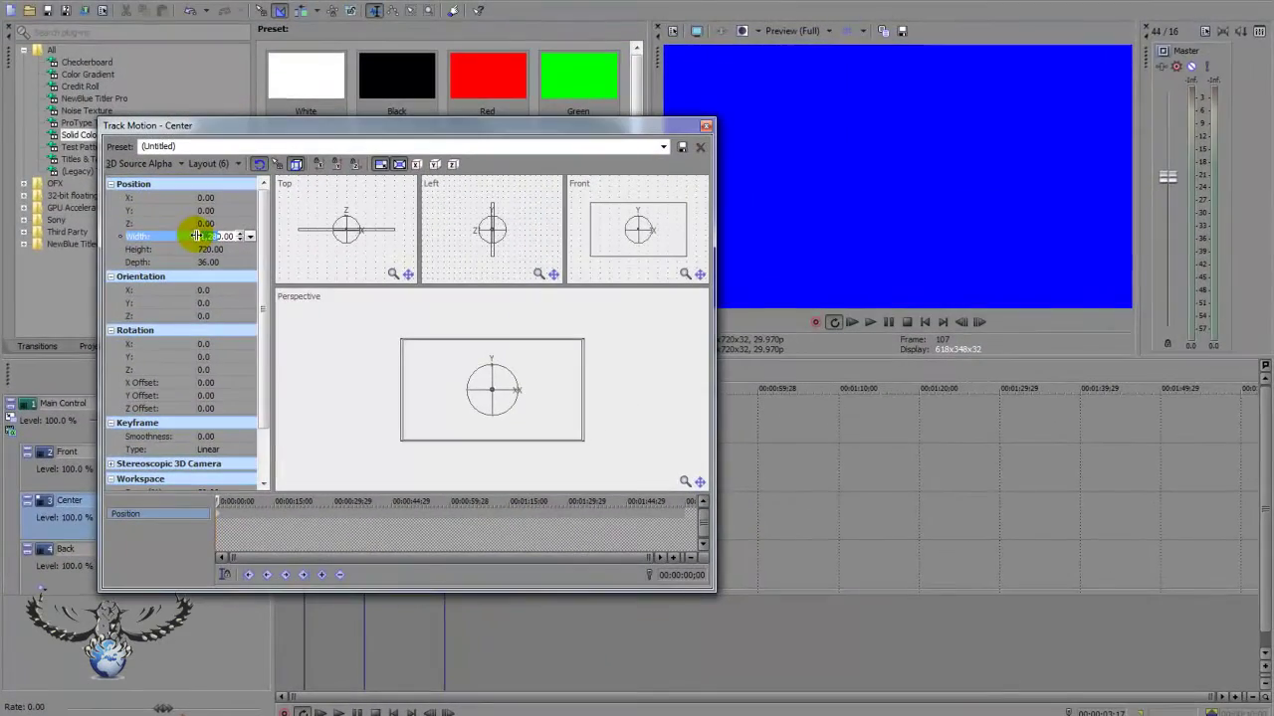
text(64)
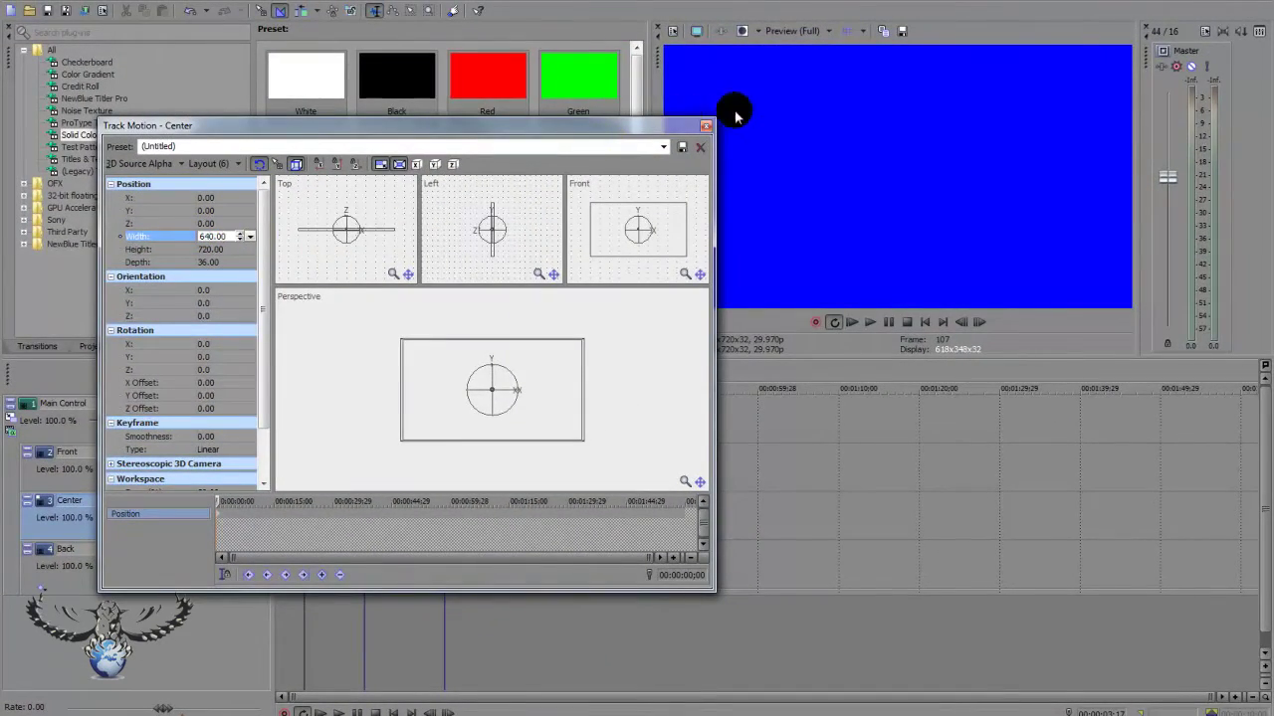
click(706, 126)
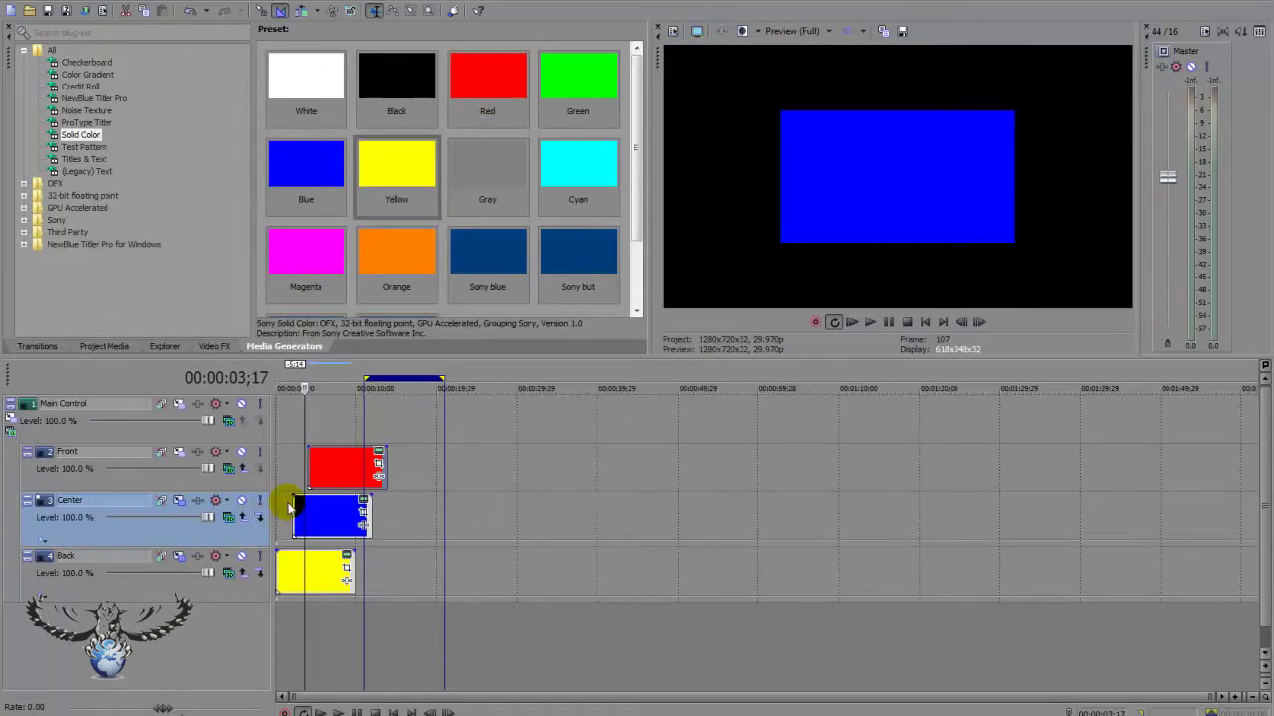
Set the Front track's width to 640 and slide the red clip to the playhead
click(181, 455)
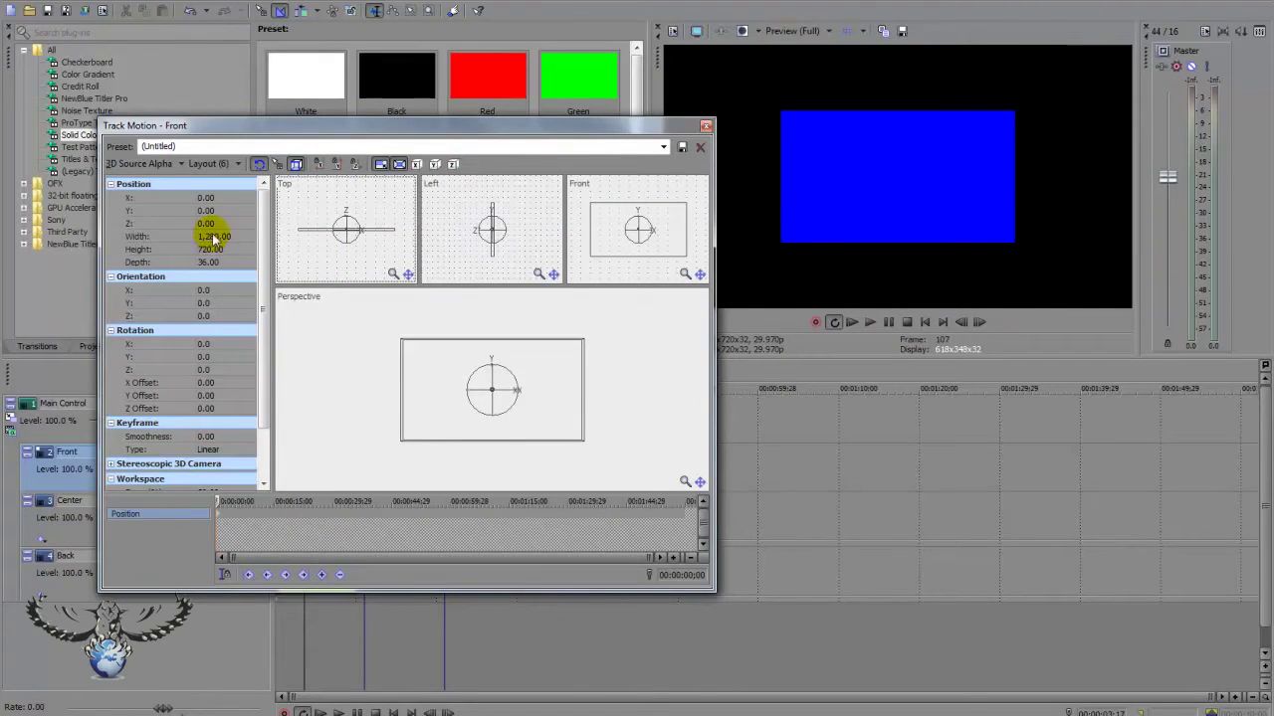
double_click(213, 236)
text(1280)
click(213, 236)
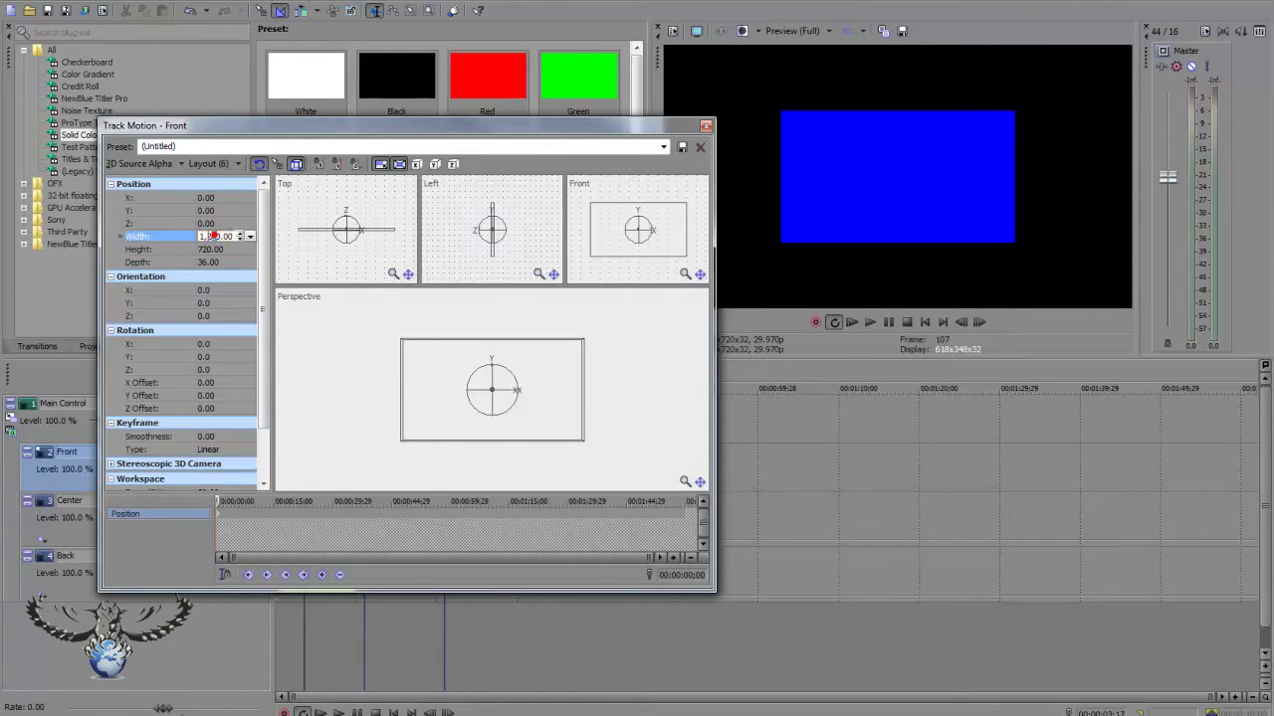
double_click(188, 235)
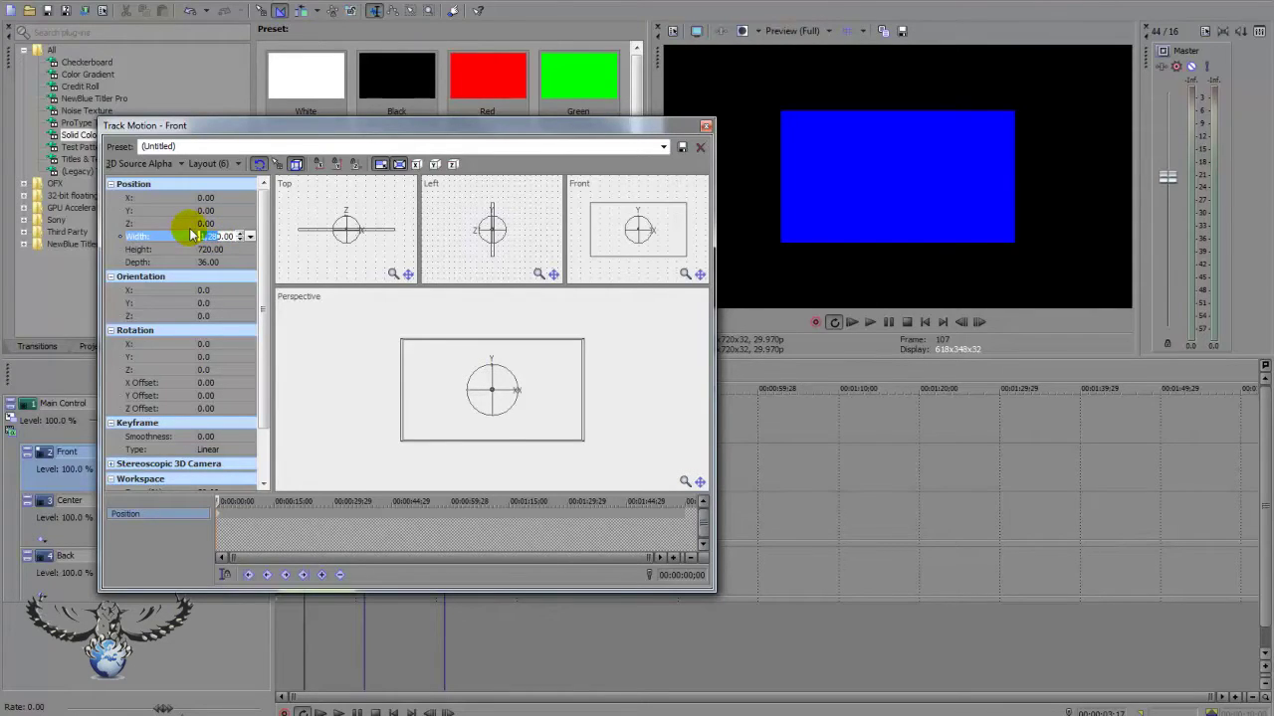
text(640)
click(356, 341)
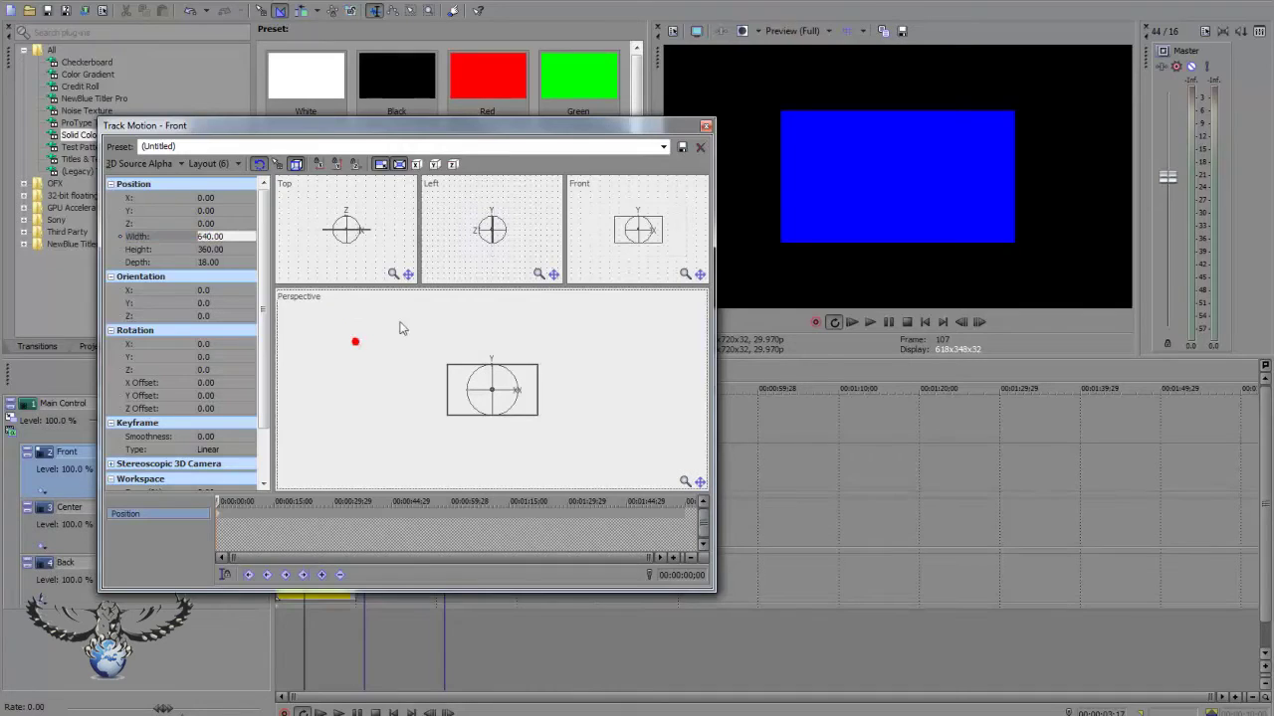
click(705, 125)
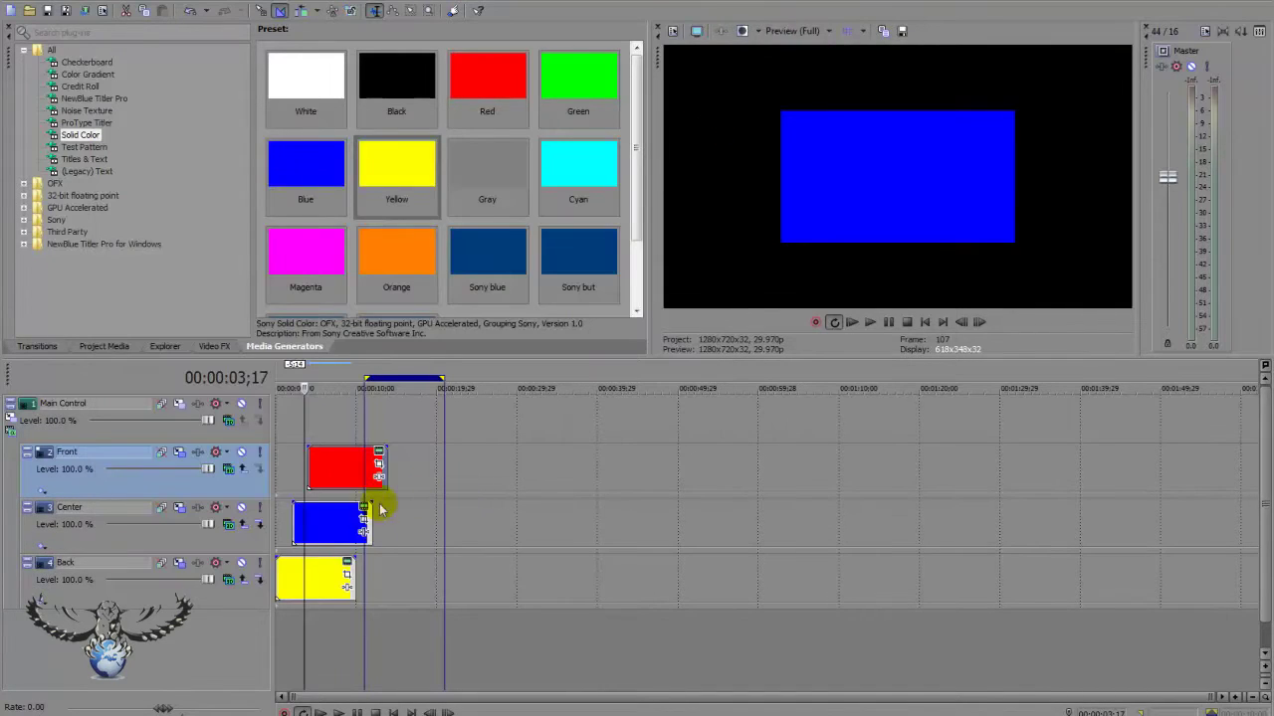
mouse_move(341, 475)
mouse_down()
mouse_move(325, 476)
mouse_move(341, 475)
mouse_up()
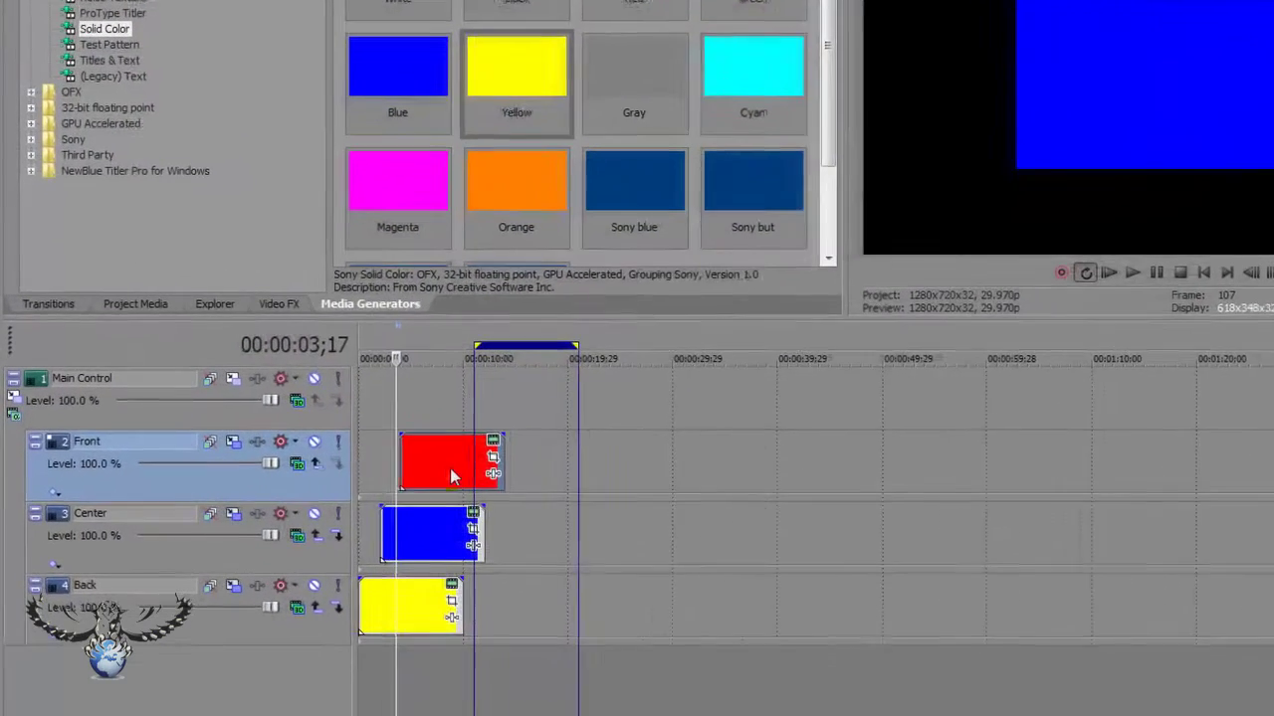
Drag the red Front and blue Center clips to 00:00:00;00
drag(370, 470, 343, 471)
drag(364, 516, 346, 517)
click(408, 610)
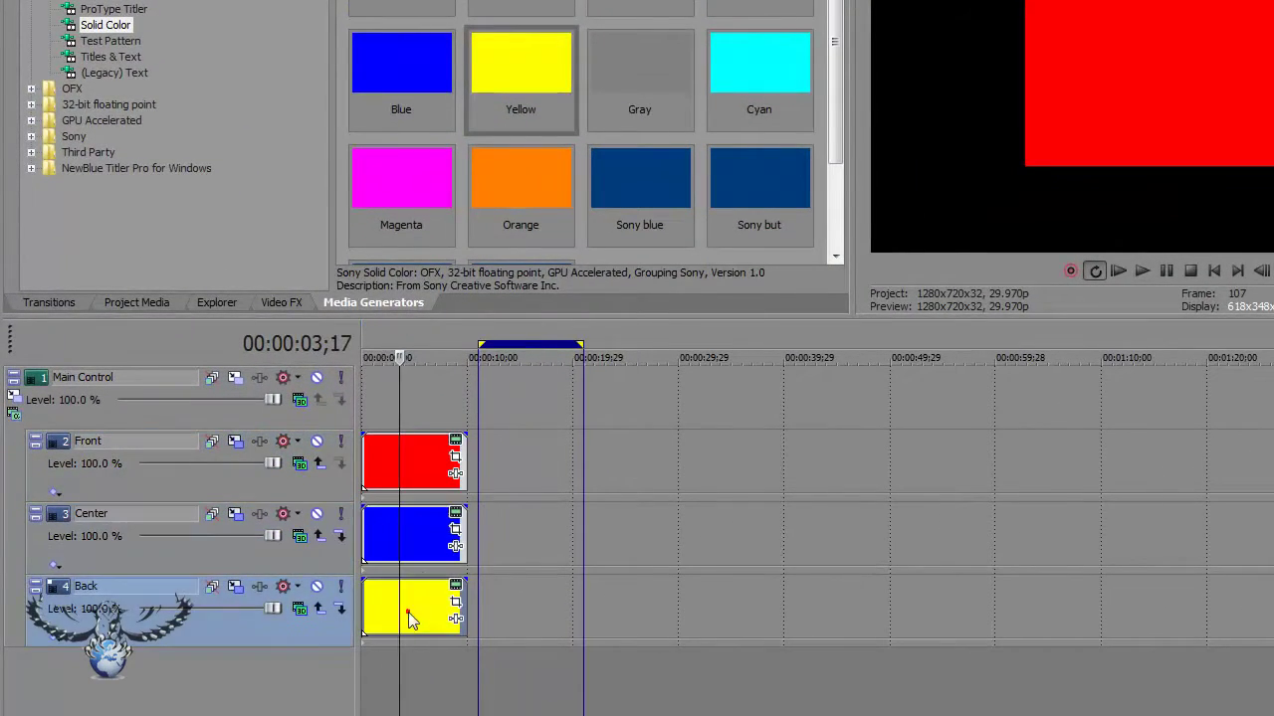
Open Parent Track Motion on the Main Control track, widen it, then close it
click(157, 422)
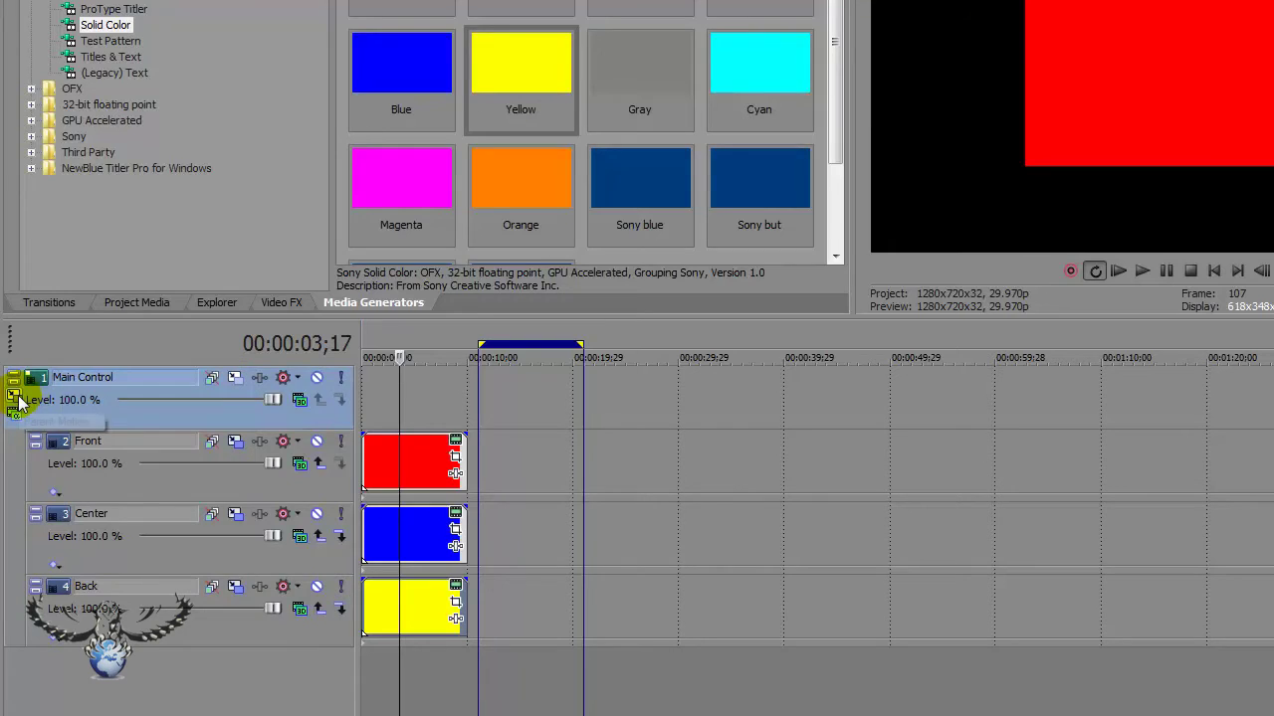
click(15, 408)
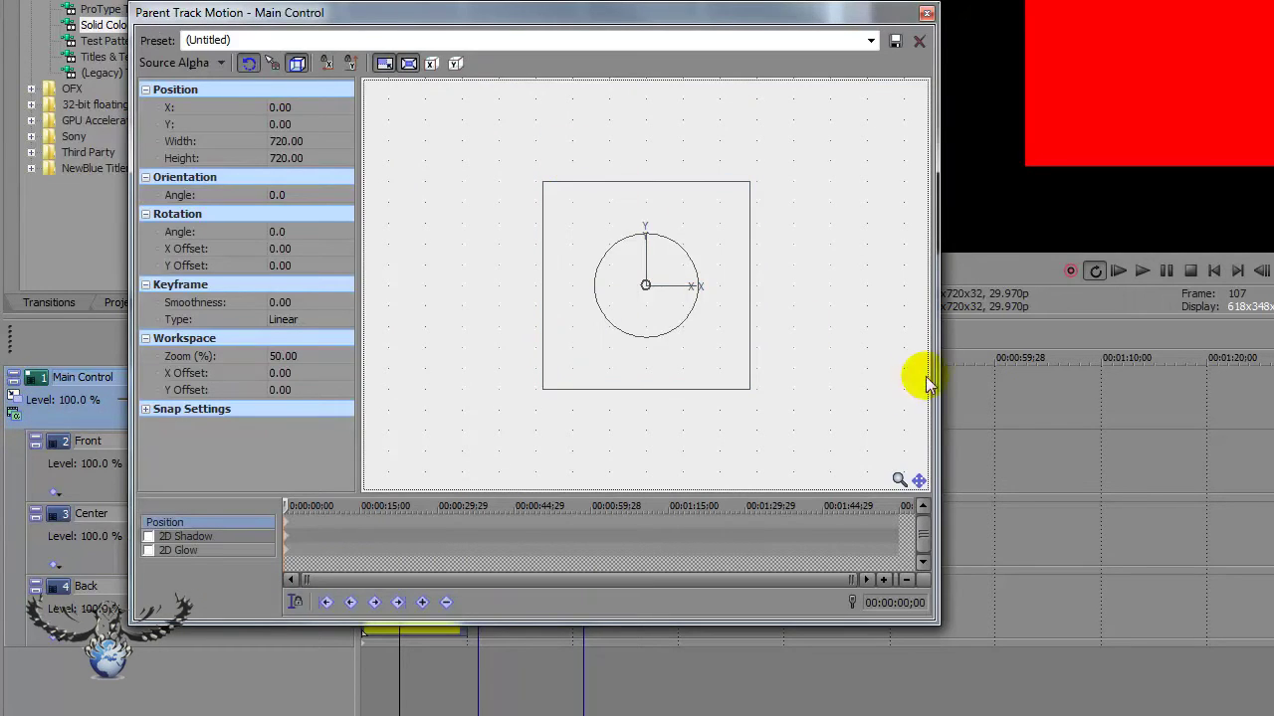
drag(935, 376, 1234, 375)
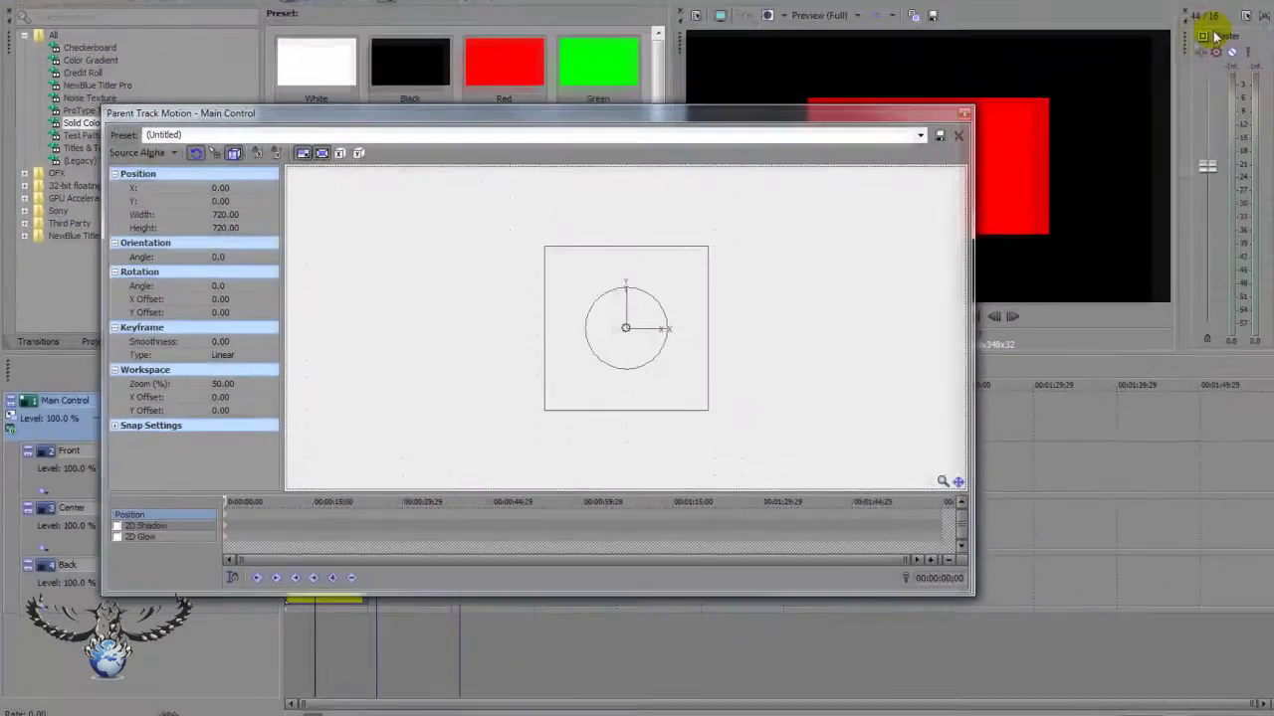
click(933, 126)
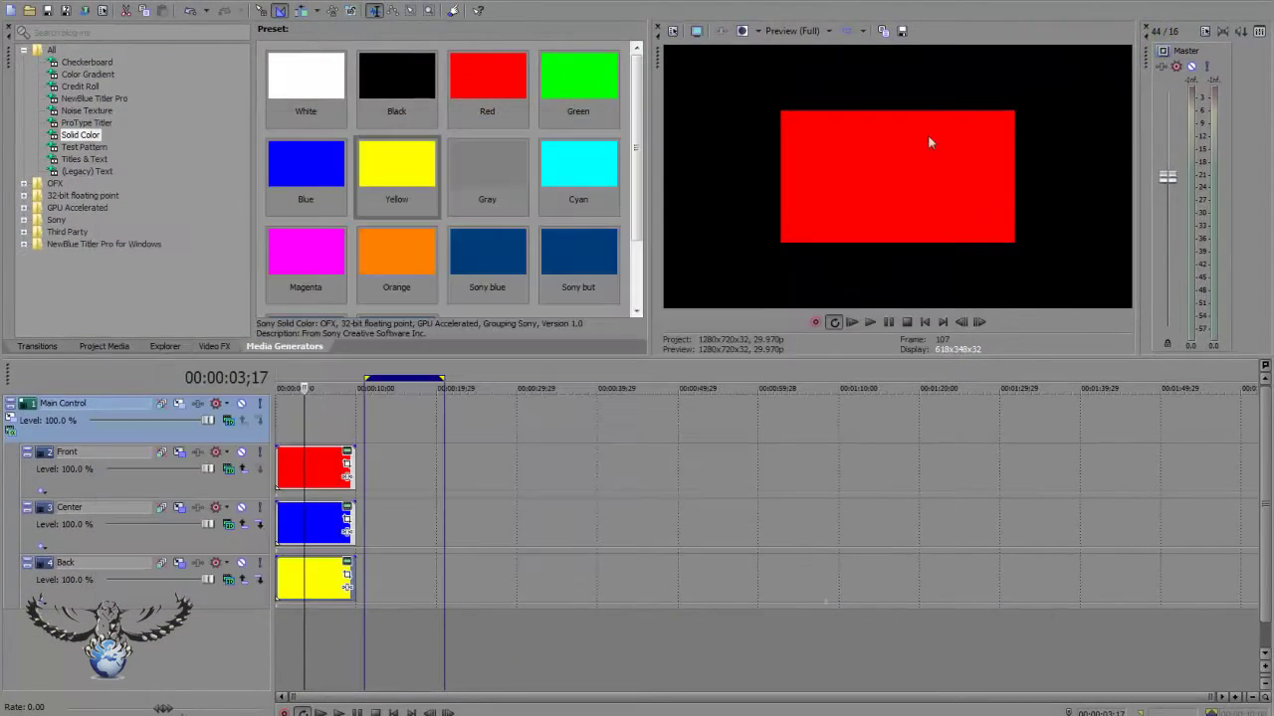
Set Main Control's parent compositing mode, then tilt the group slightly around the Y axis in Parent Track Motion
click(10, 430)
click(30, 446)
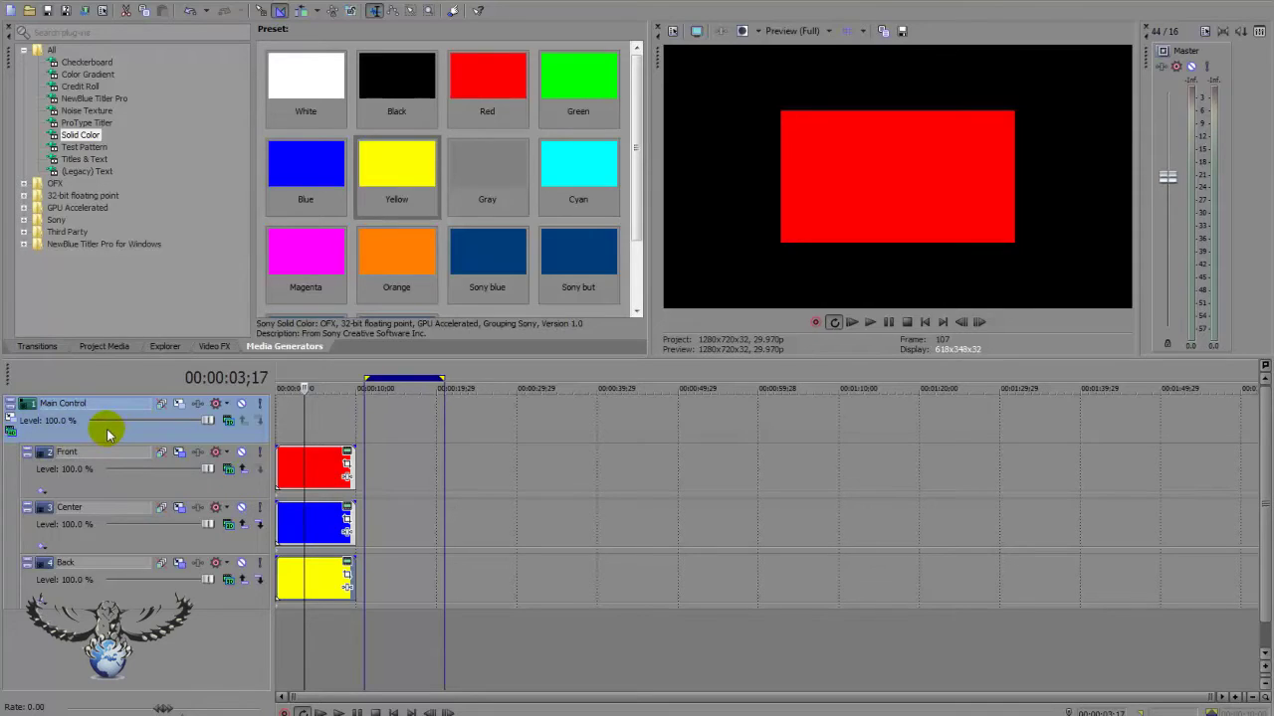
click(10, 426)
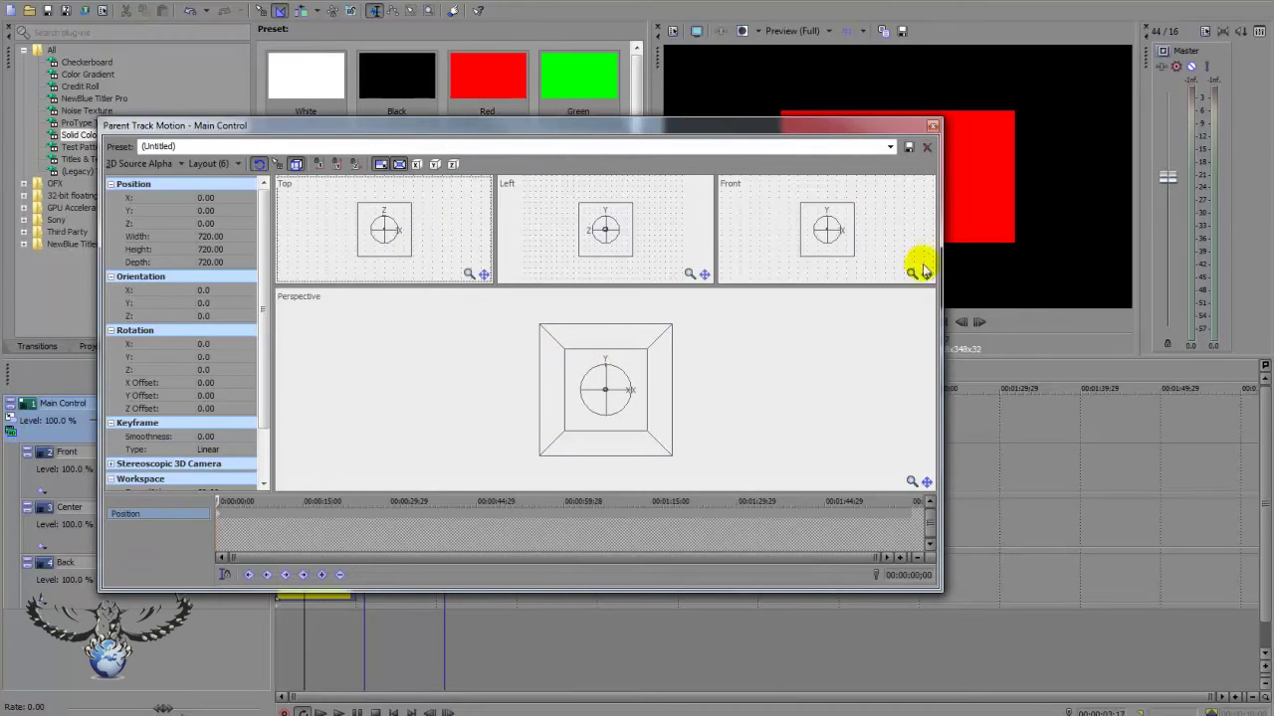
drag(935, 270, 659, 253)
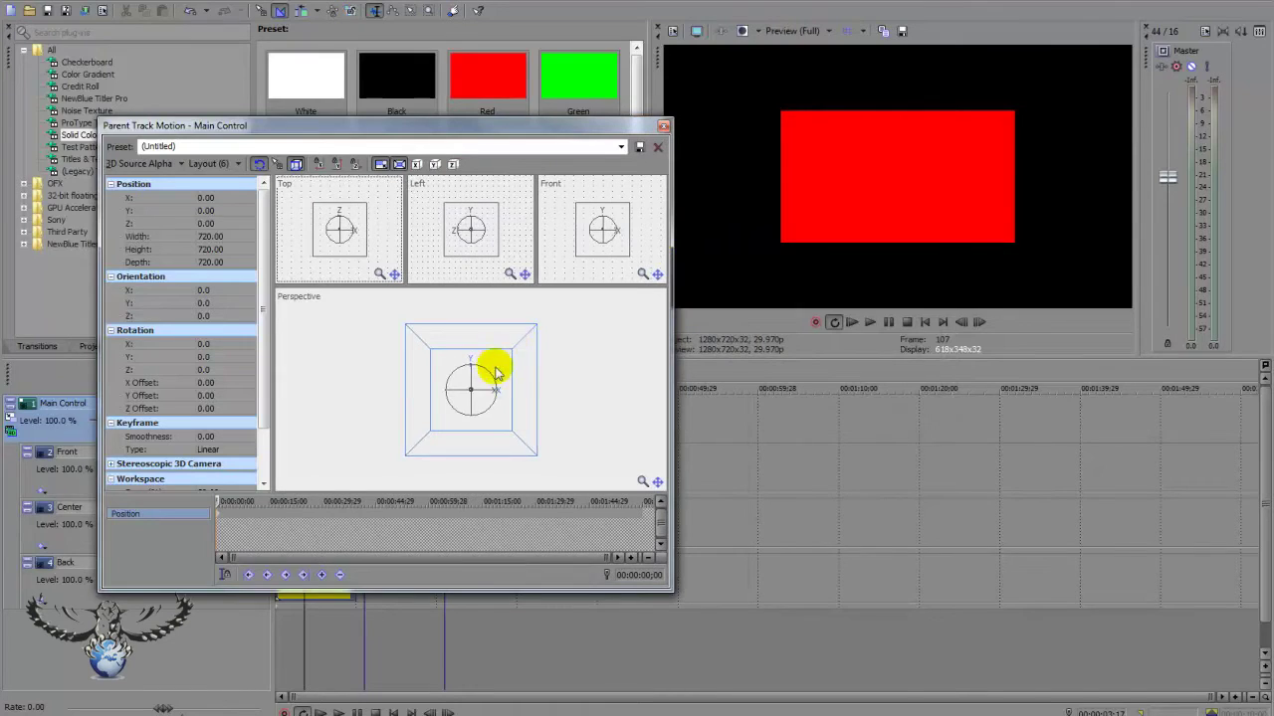
mouse_move(489, 381)
mouse_down()
mouse_move(529, 387)
mouse_move(478, 381)
mouse_move(486, 389)
mouse_up()
Bring the red Front panel forward in depth via its Track Motion
click(663, 125)
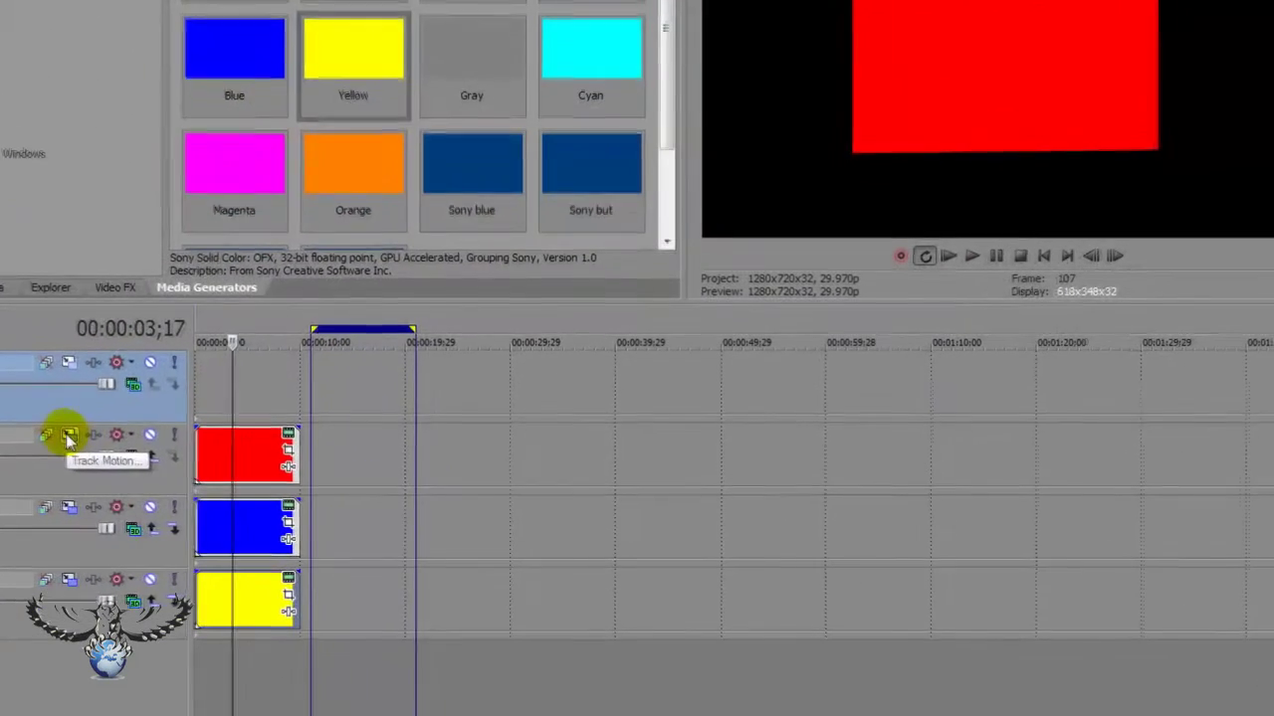
click(178, 459)
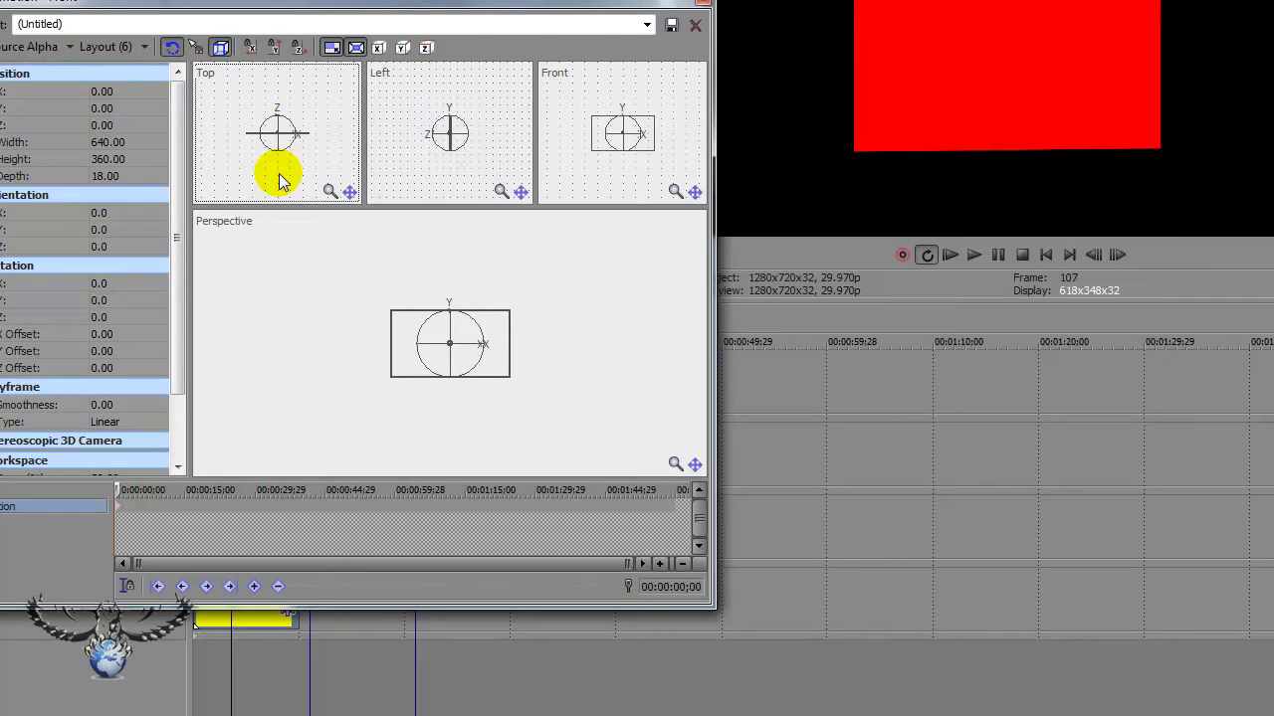
drag(280, 181, 280, 181)
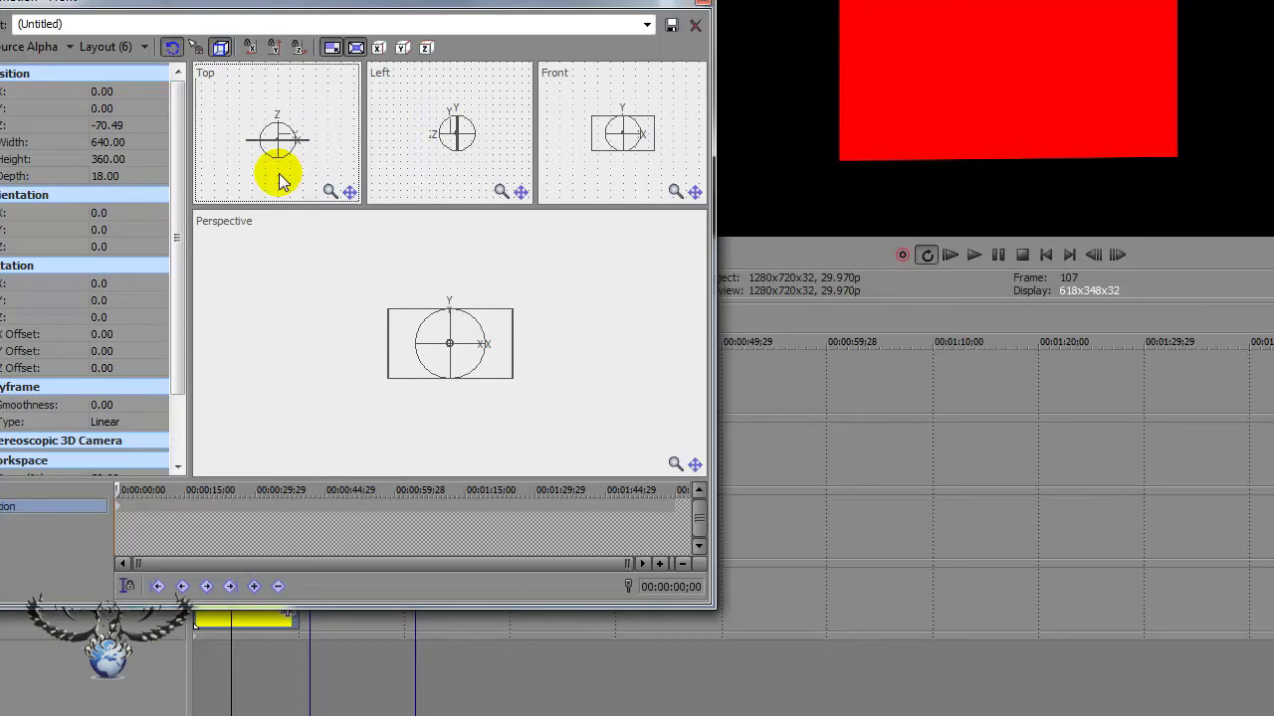
drag(278, 173, 279, 174)
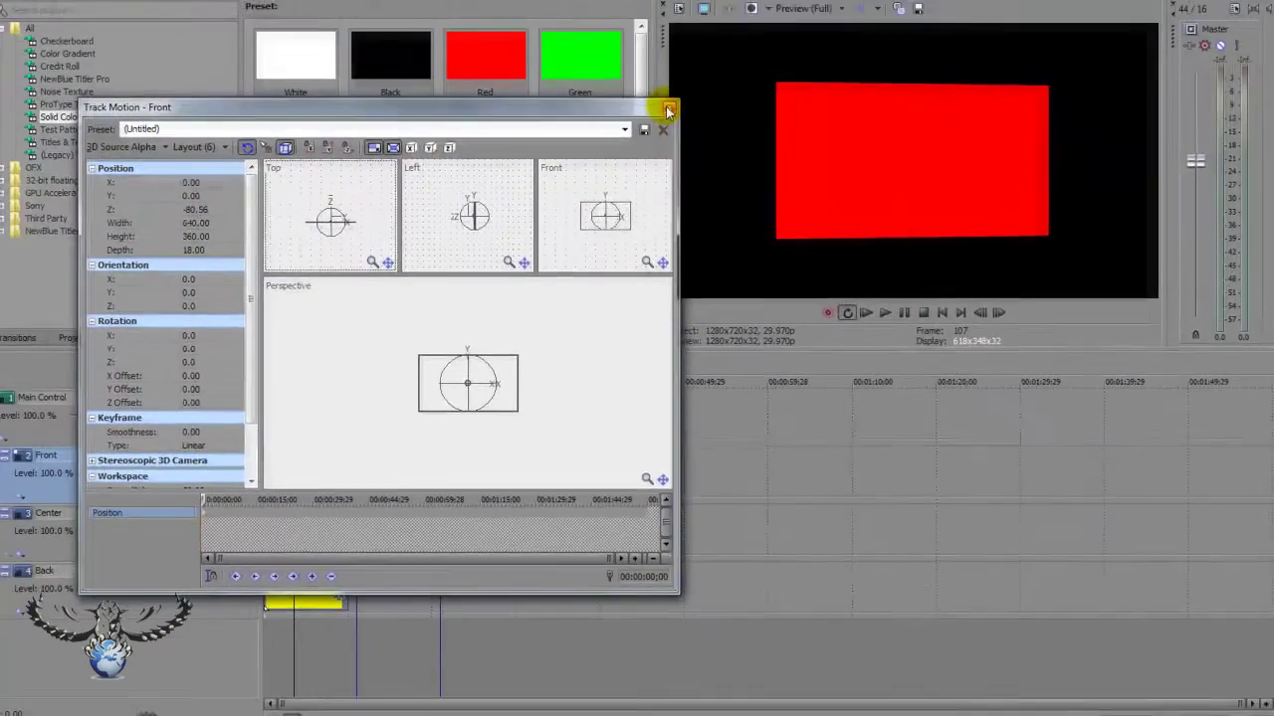
click(694, 25)
Push the yellow Back panel back to Z 171.19 and close its Track Motion
click(321, 587)
click(179, 570)
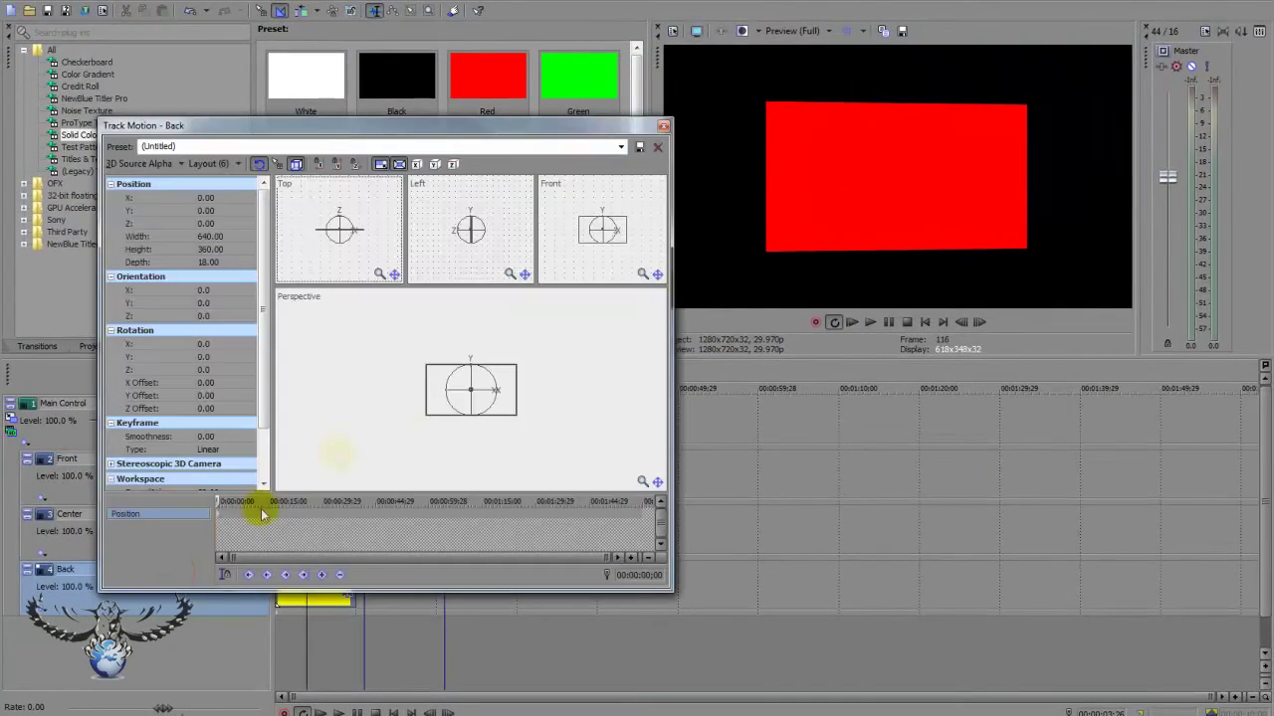
click(340, 269)
drag(340, 268, 341, 269)
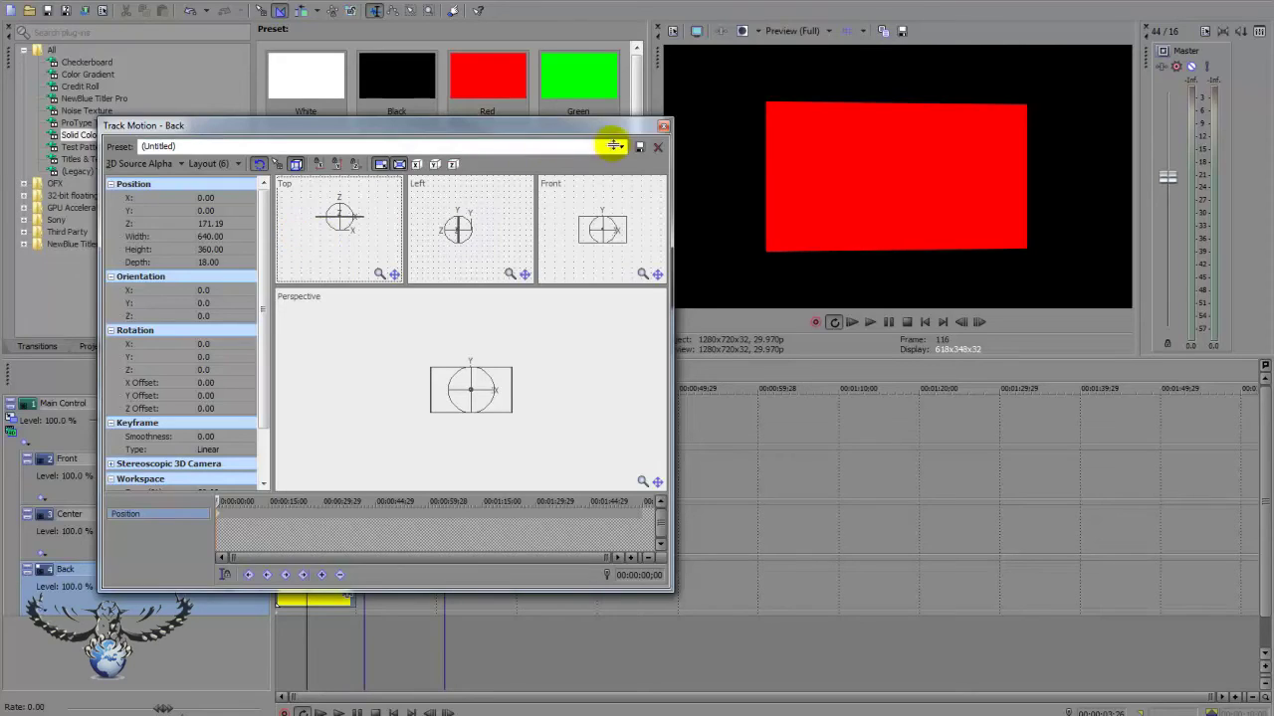
click(664, 127)
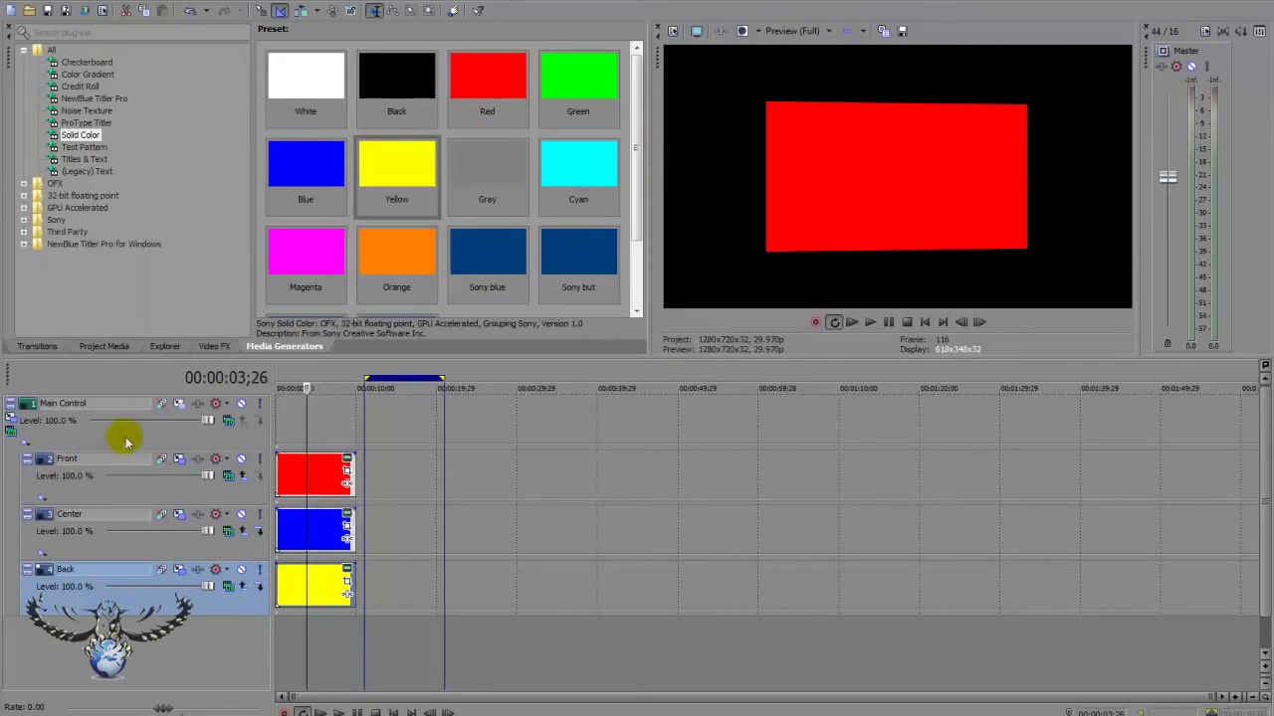
Turn the Main Control group to Y 88.7 and drop the Back track's depth to Z 100.70
click(14, 422)
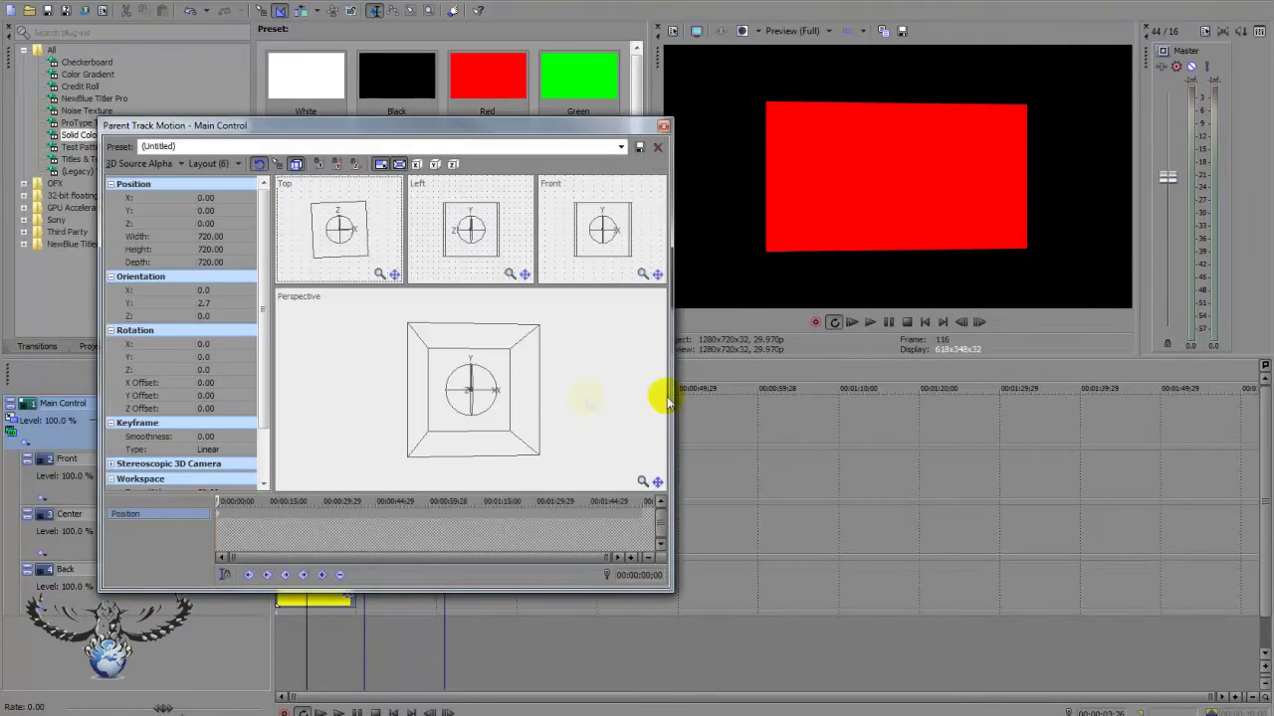
mouse_move(511, 407)
mouse_down()
mouse_move(490, 391)
mouse_move(412, 395)
mouse_move(511, 390)
mouse_up()
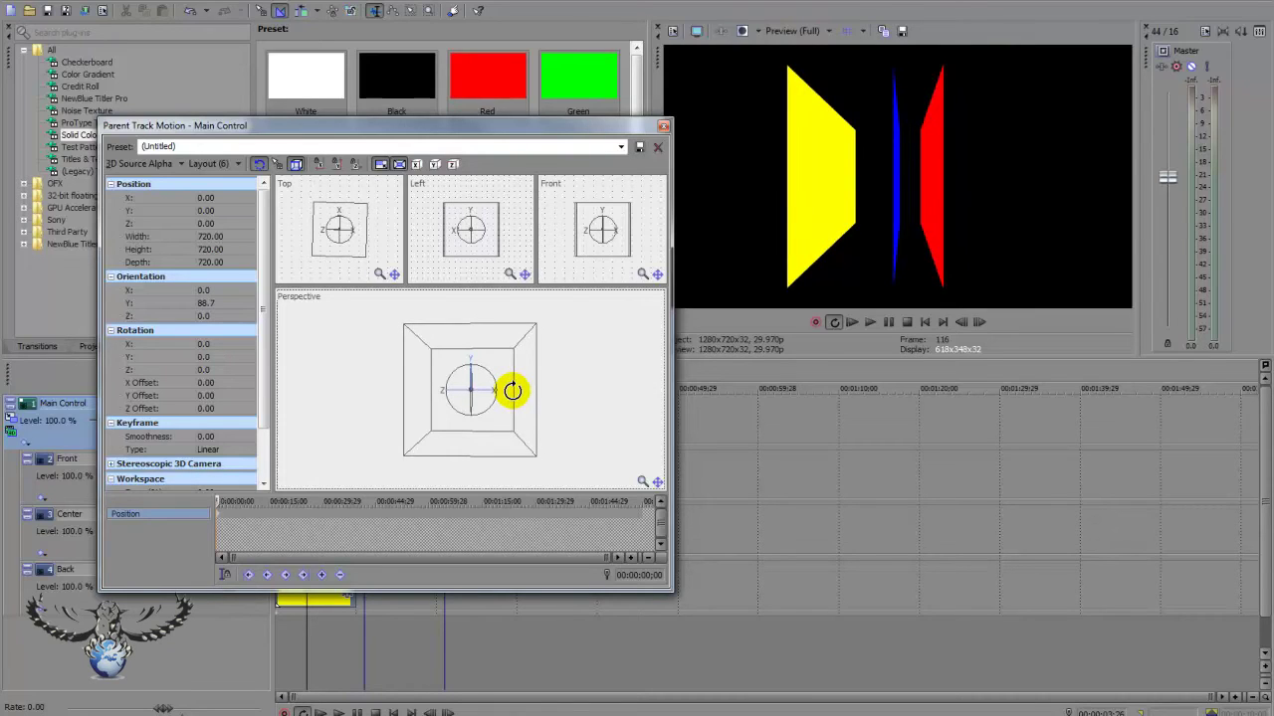
click(664, 129)
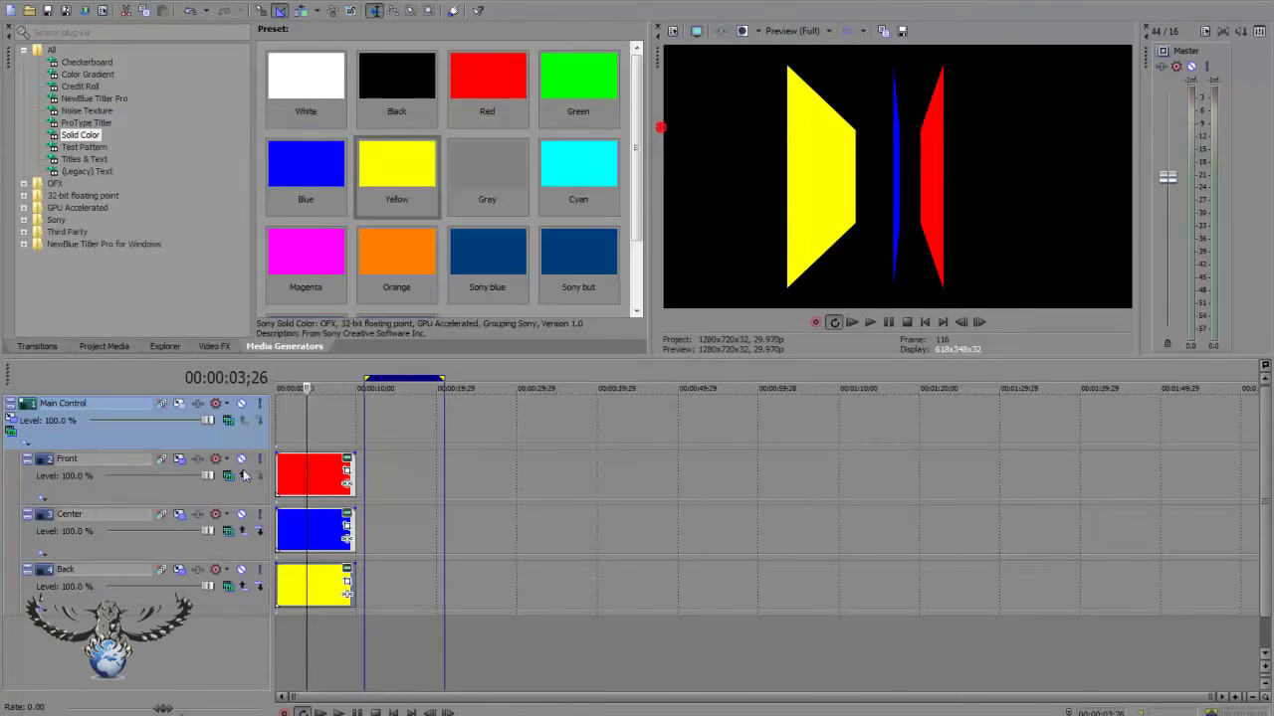
click(181, 569)
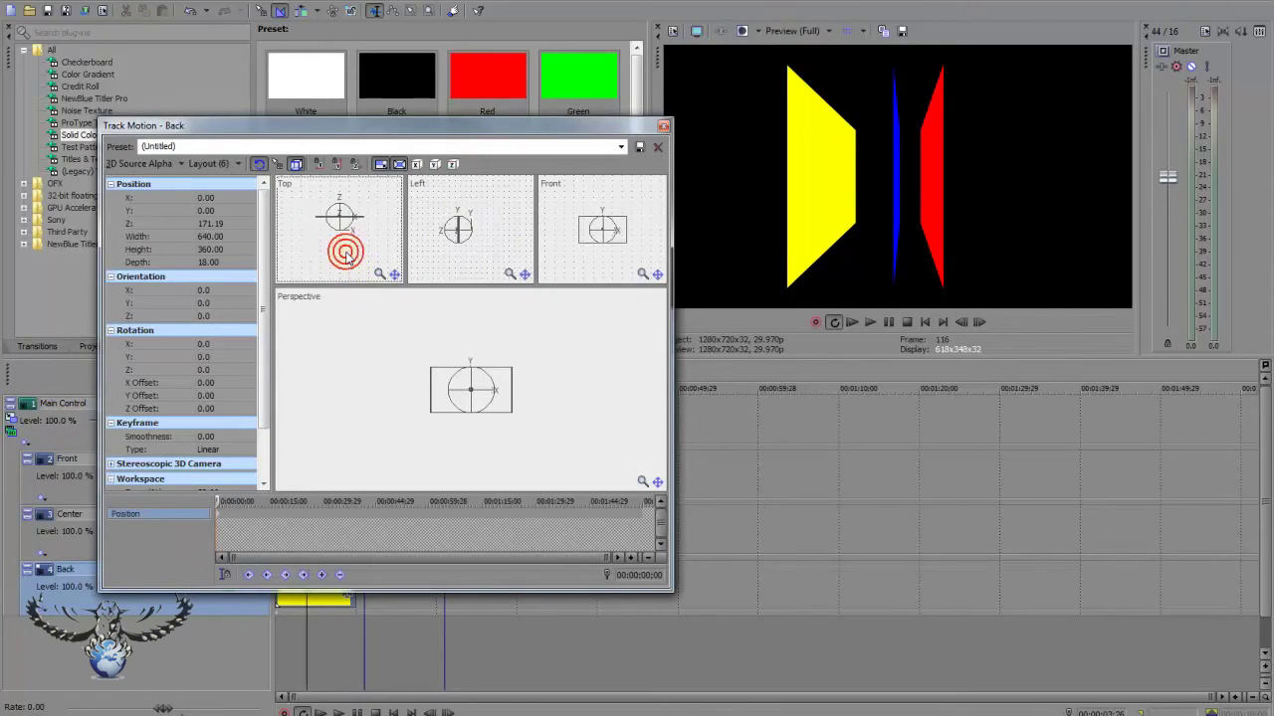
scroll(346, 258, up, 6)
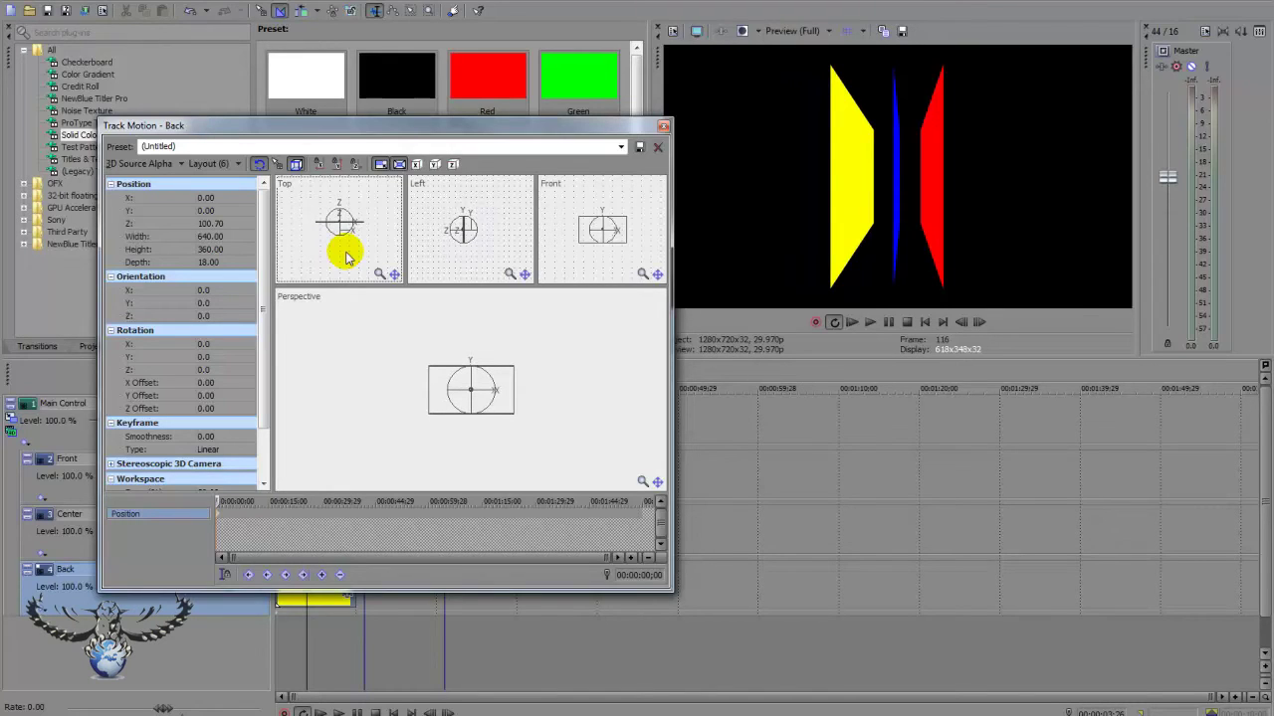
At the timeline start, restore the Main Control group's rotation so it faces forward
click(664, 126)
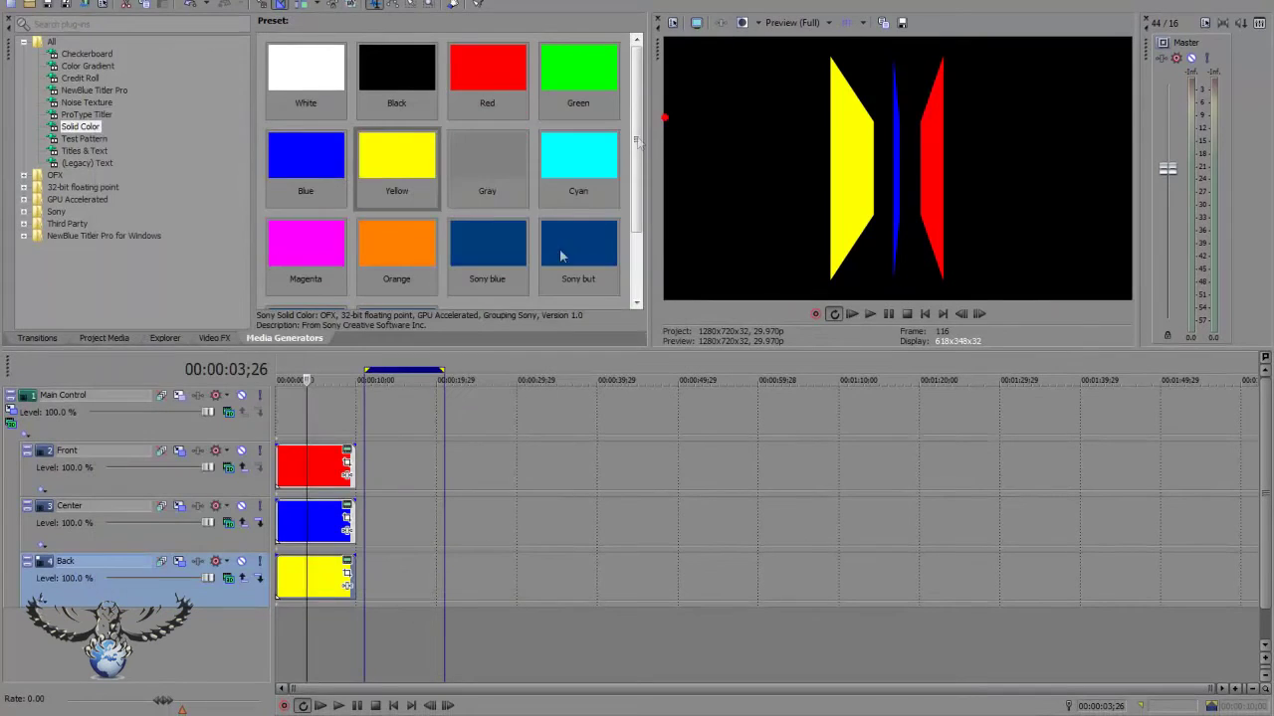
drag(308, 407, 207, 416)
click(11, 409)
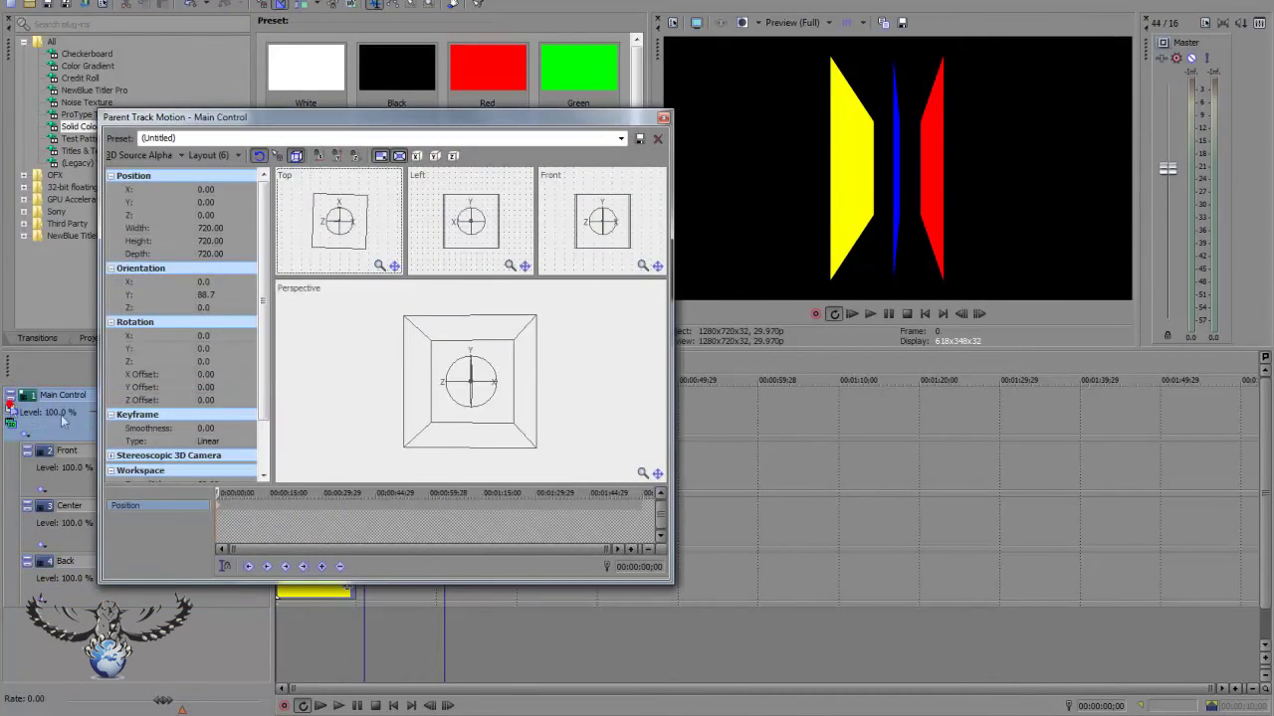
drag(289, 495, 213, 498)
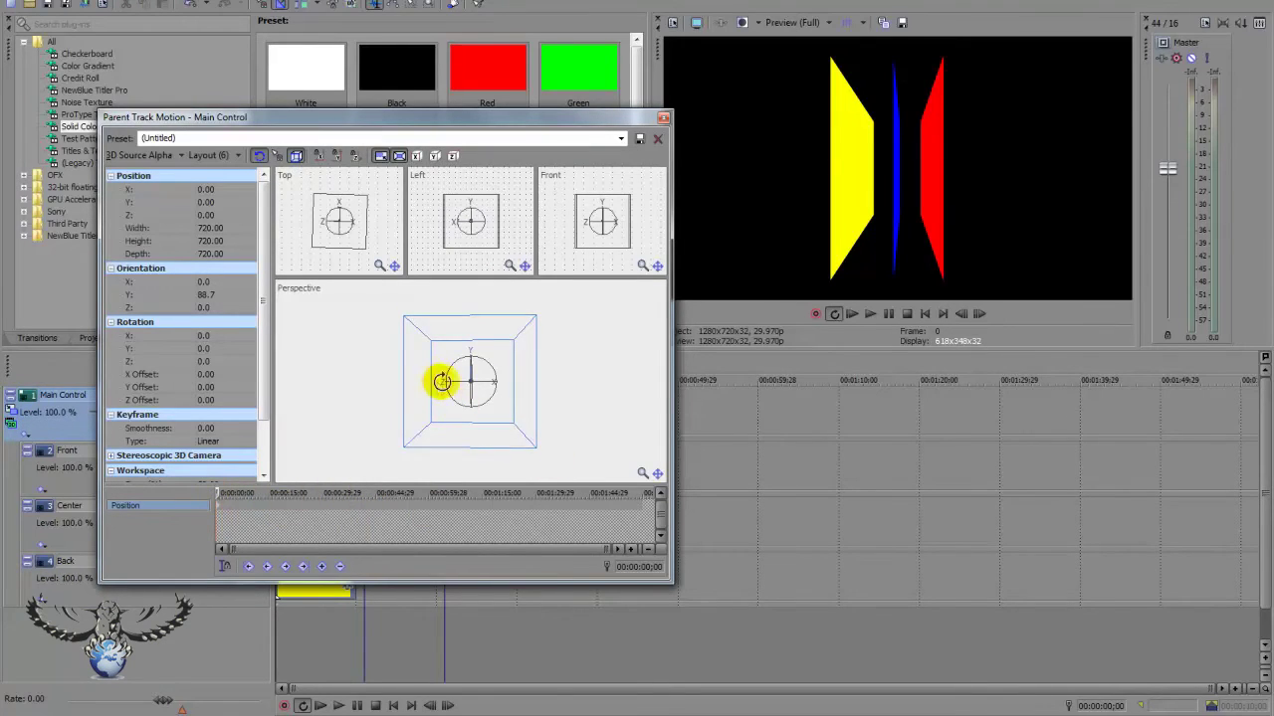
right_click(470, 382)
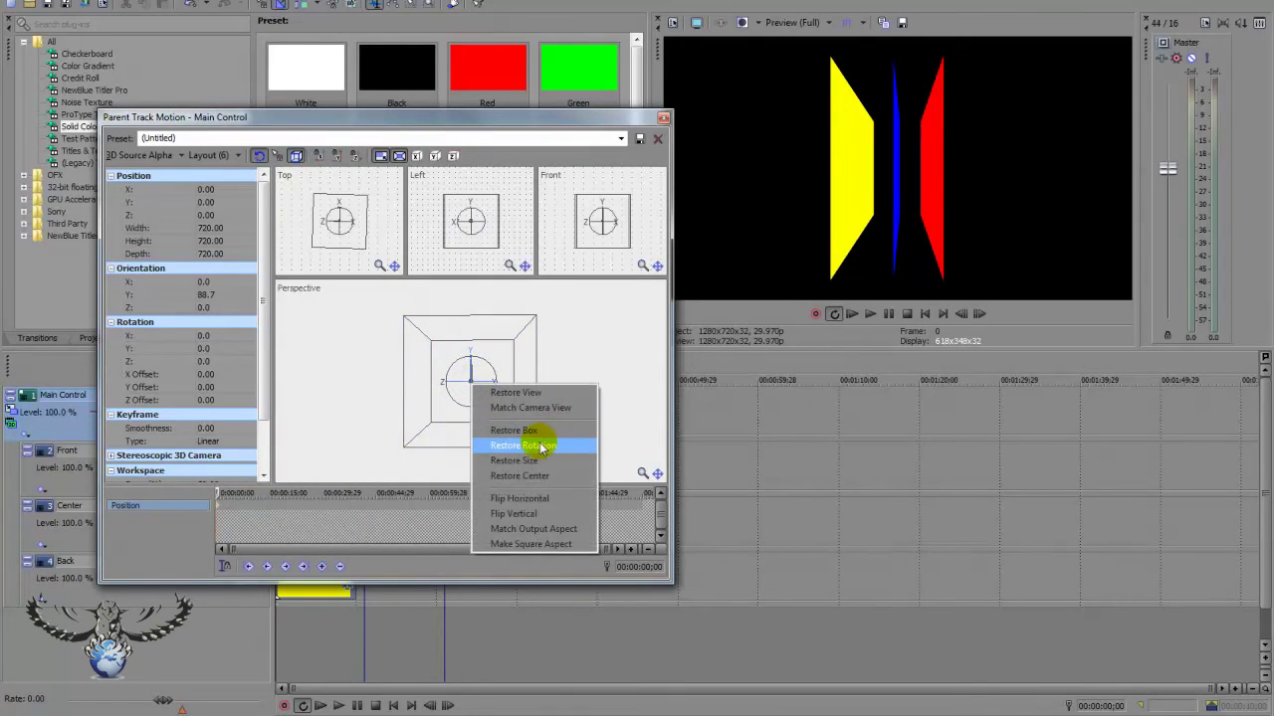
click(538, 448)
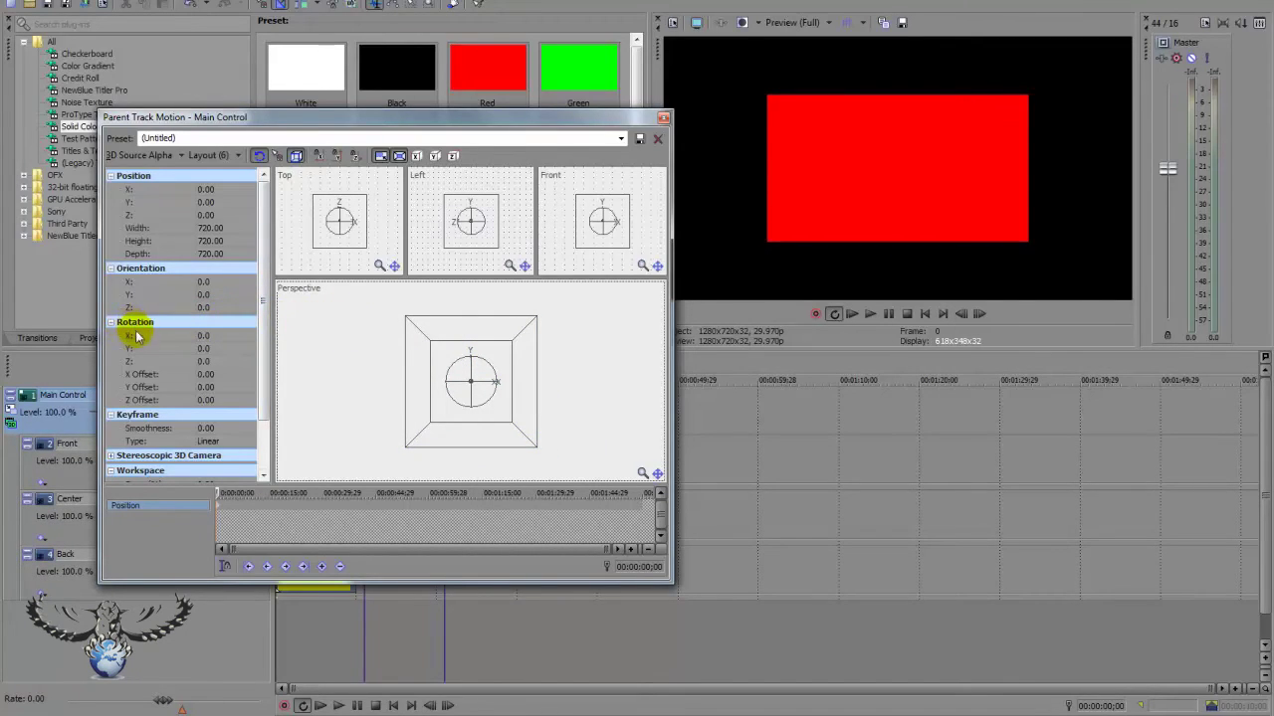
Add an end keyframe near 00:00:22;17 with Y rotation set to 360
click(203, 349)
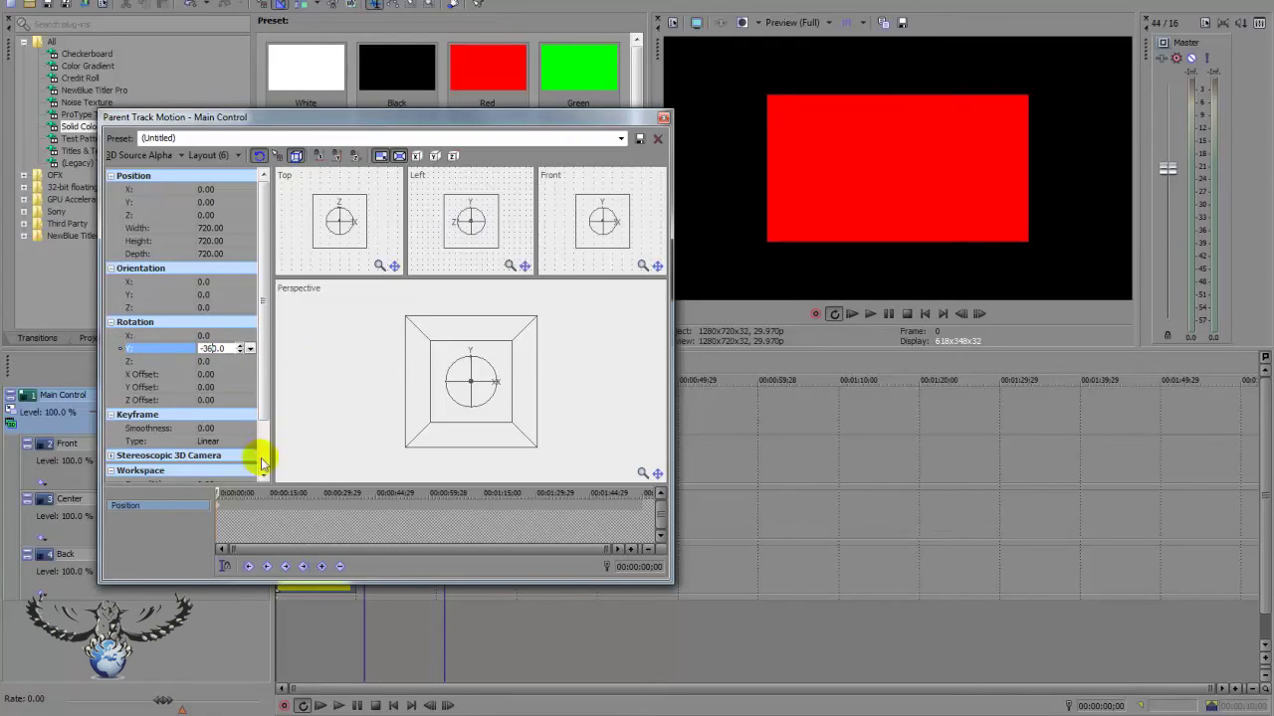
drag(218, 492, 294, 492)
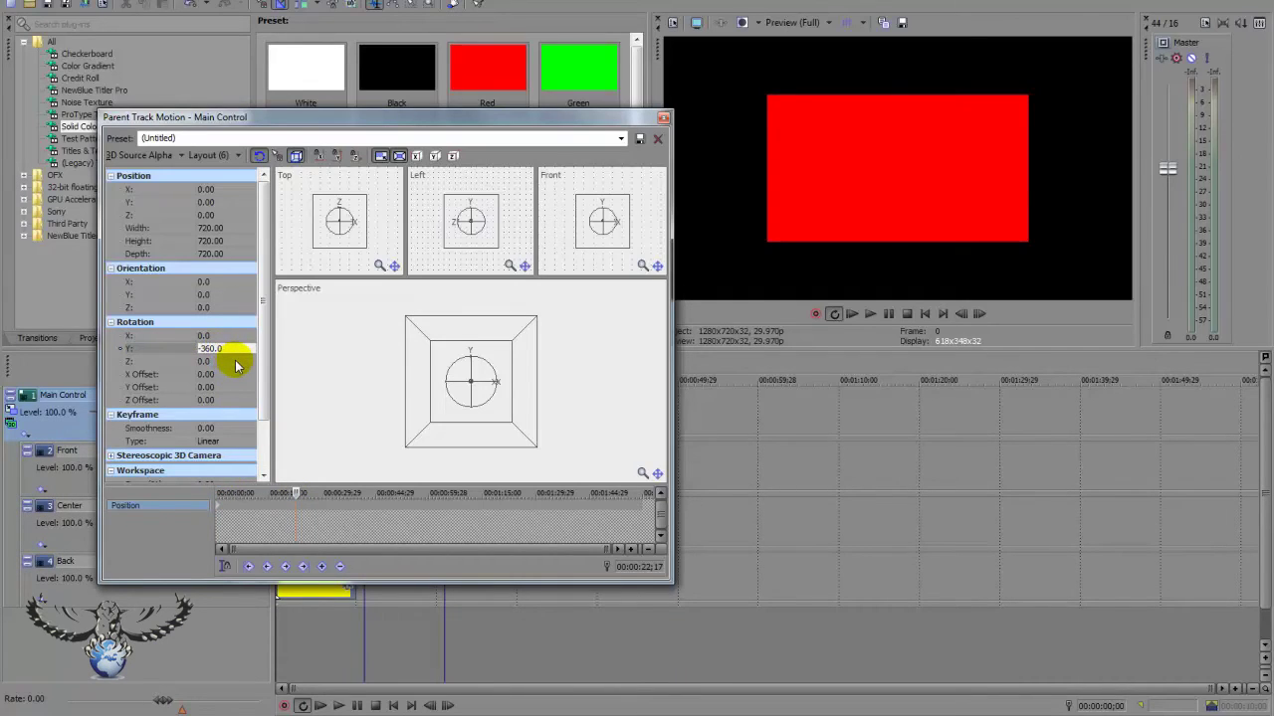
click(455, 378)
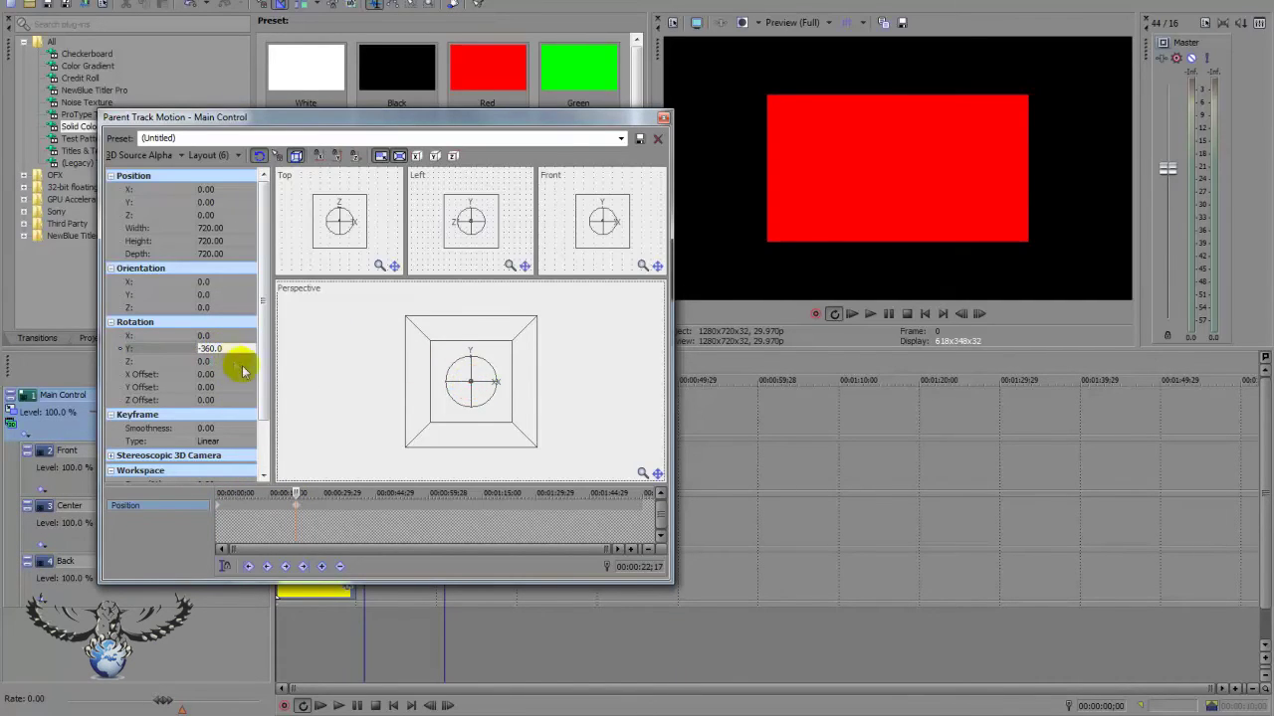
double_click(211, 350)
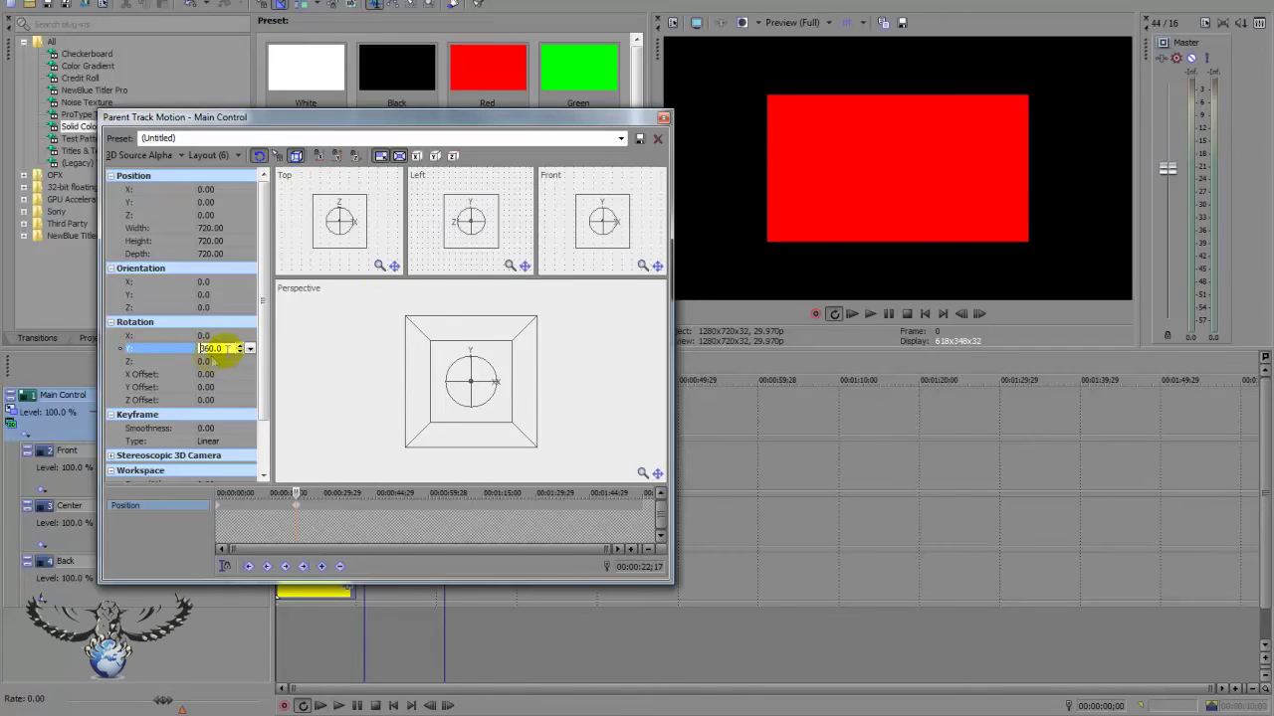
click(665, 119)
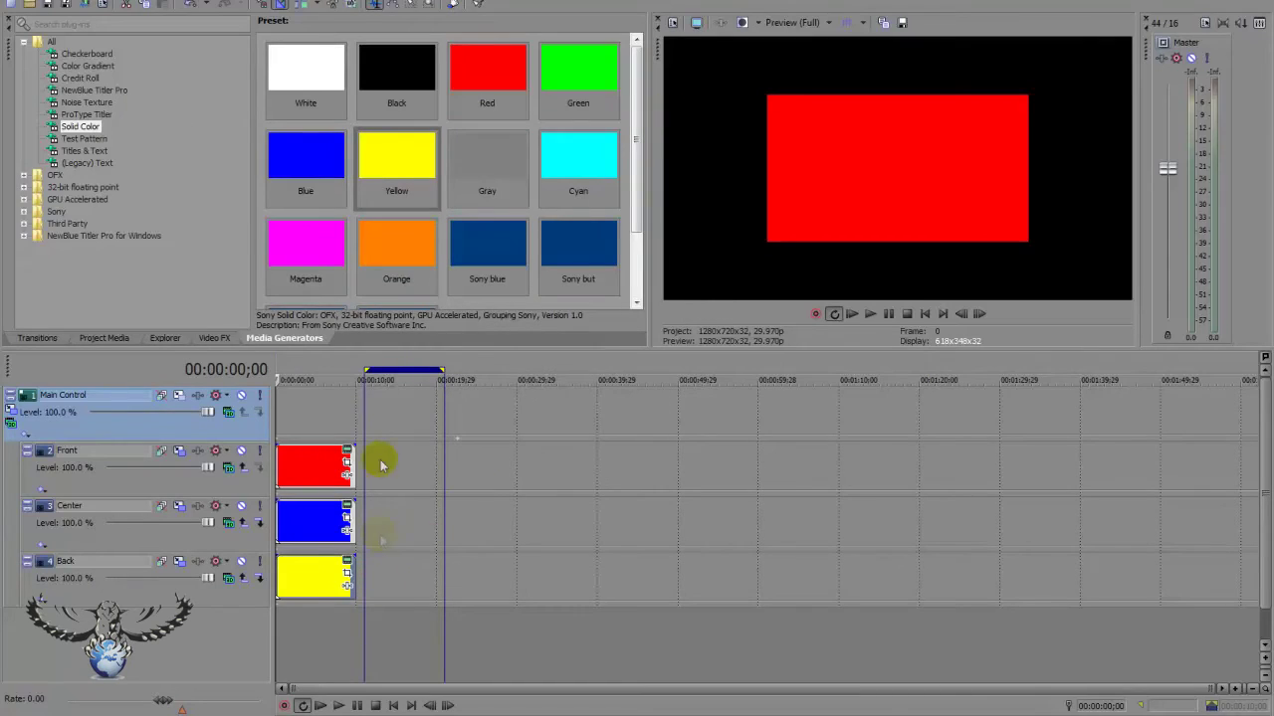
Fit the loop region to the panel clips and play the red, blue and yellow panels spinning from the start
drag(366, 372, 279, 372)
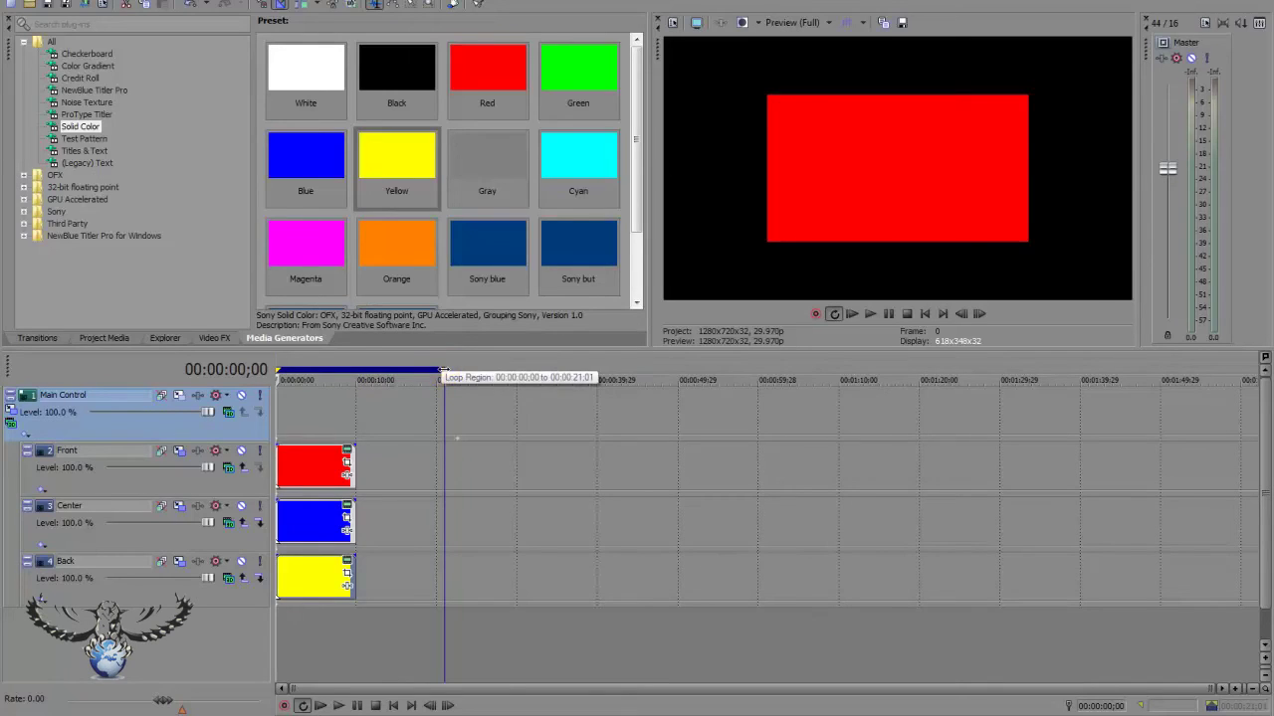
drag(444, 372, 356, 370)
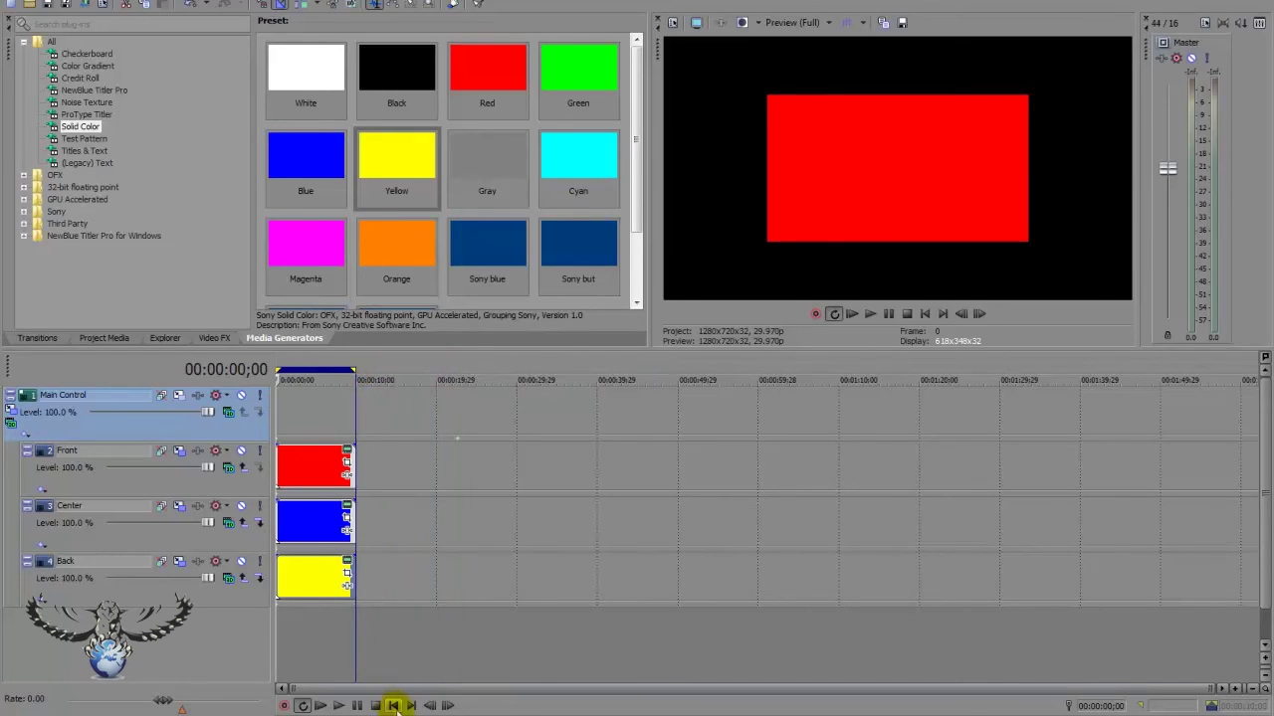
click(340, 705)
click(338, 706)
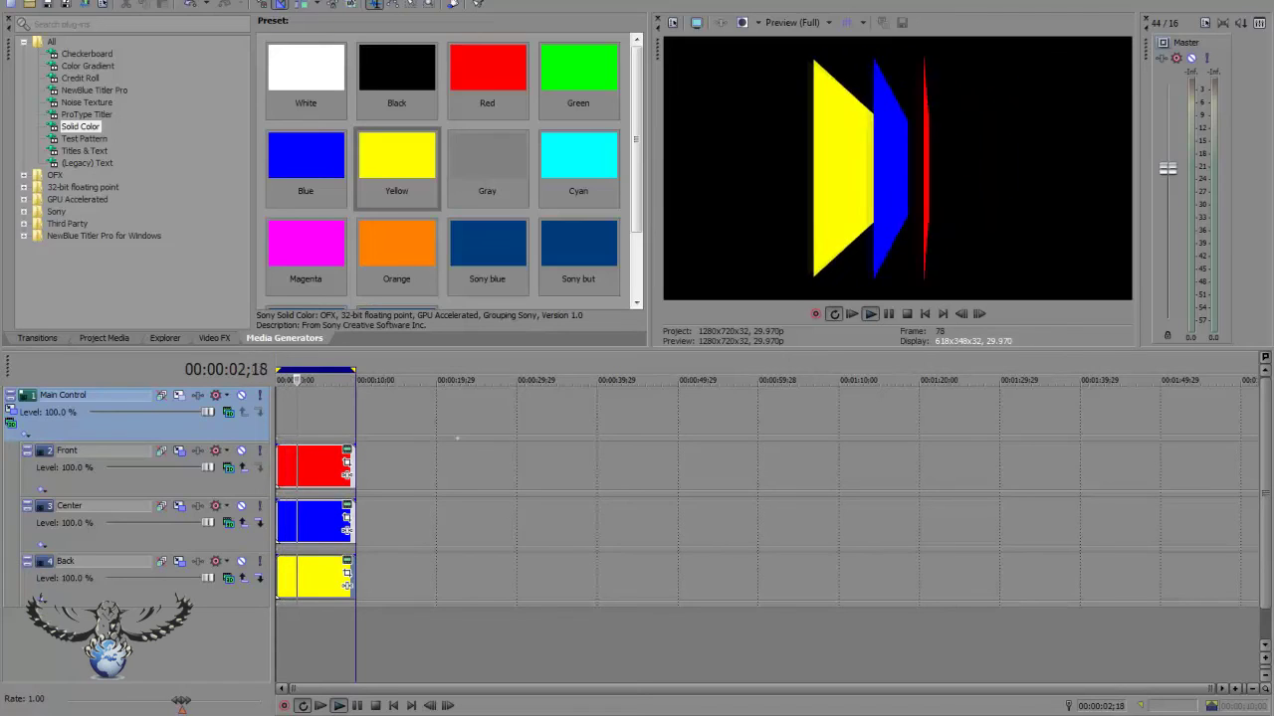
Move the yellow clip aside and place the bridge photo at the start of the Back track
mouse_move(396, 160)
mouse_down()
mouse_move(539, 576)
mouse_move(385, 569)
mouse_move(366, 580)
mouse_move(518, 577)
mouse_up()
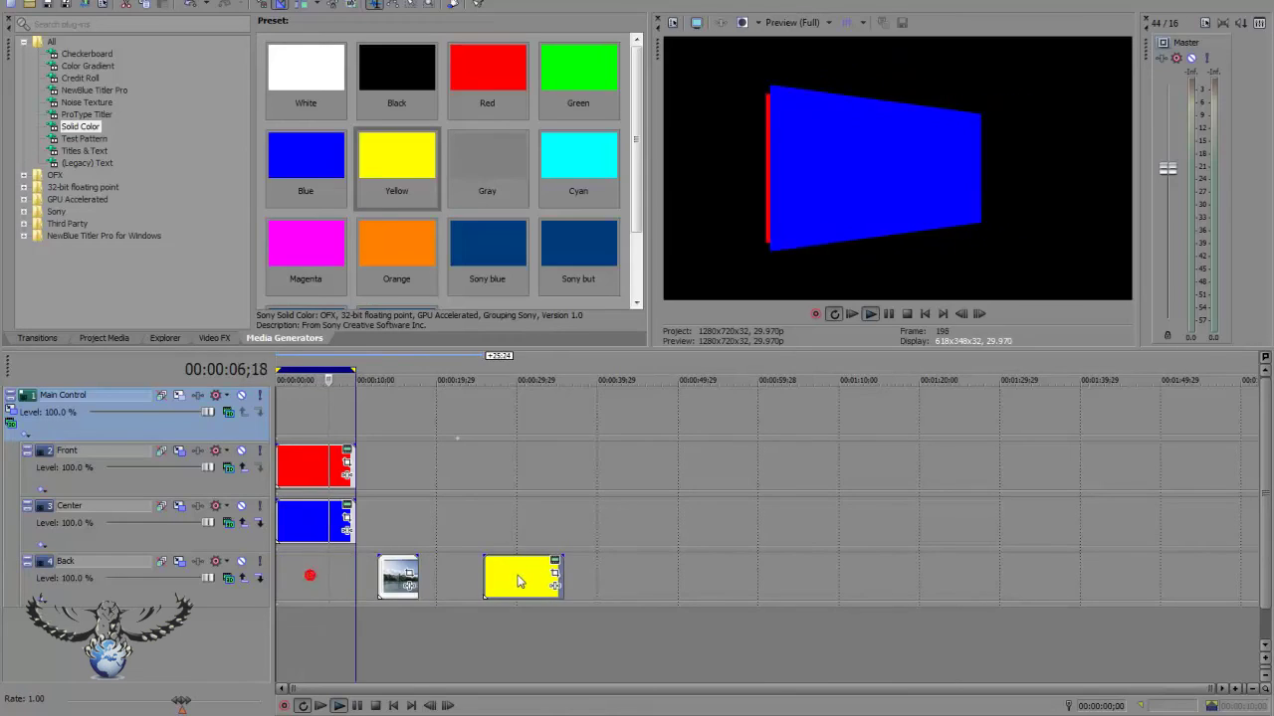
drag(386, 578, 352, 564)
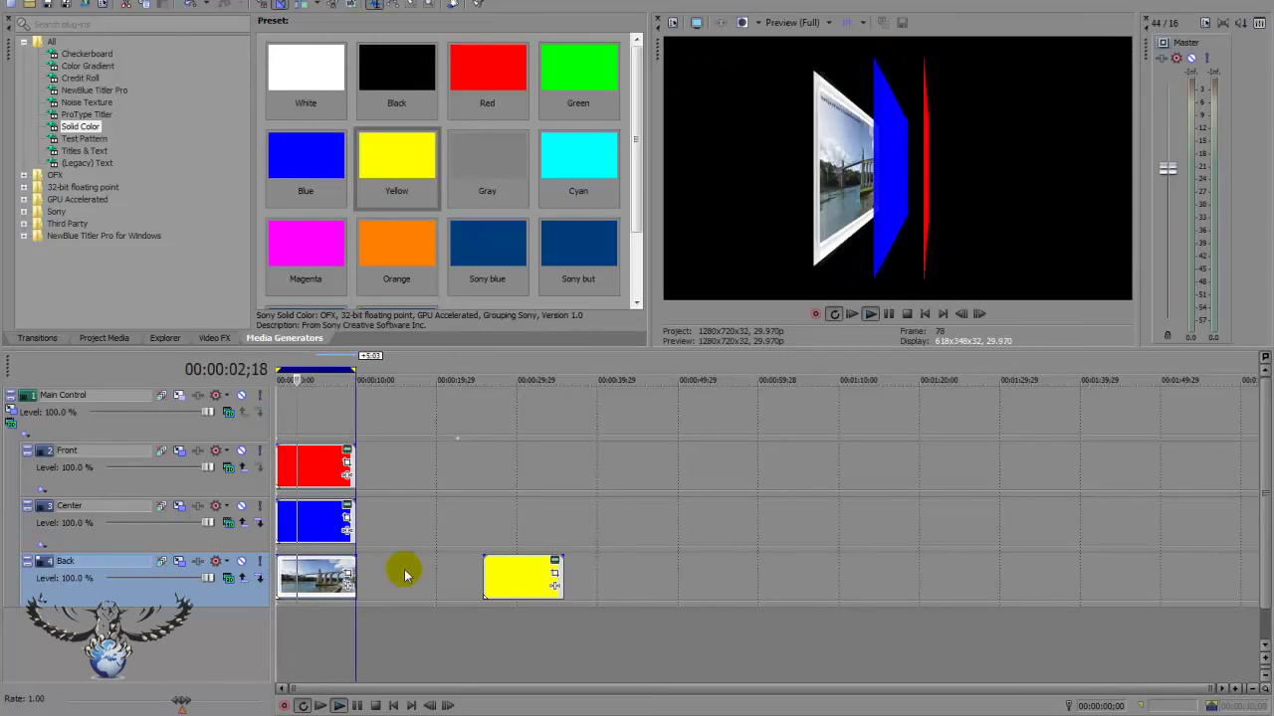